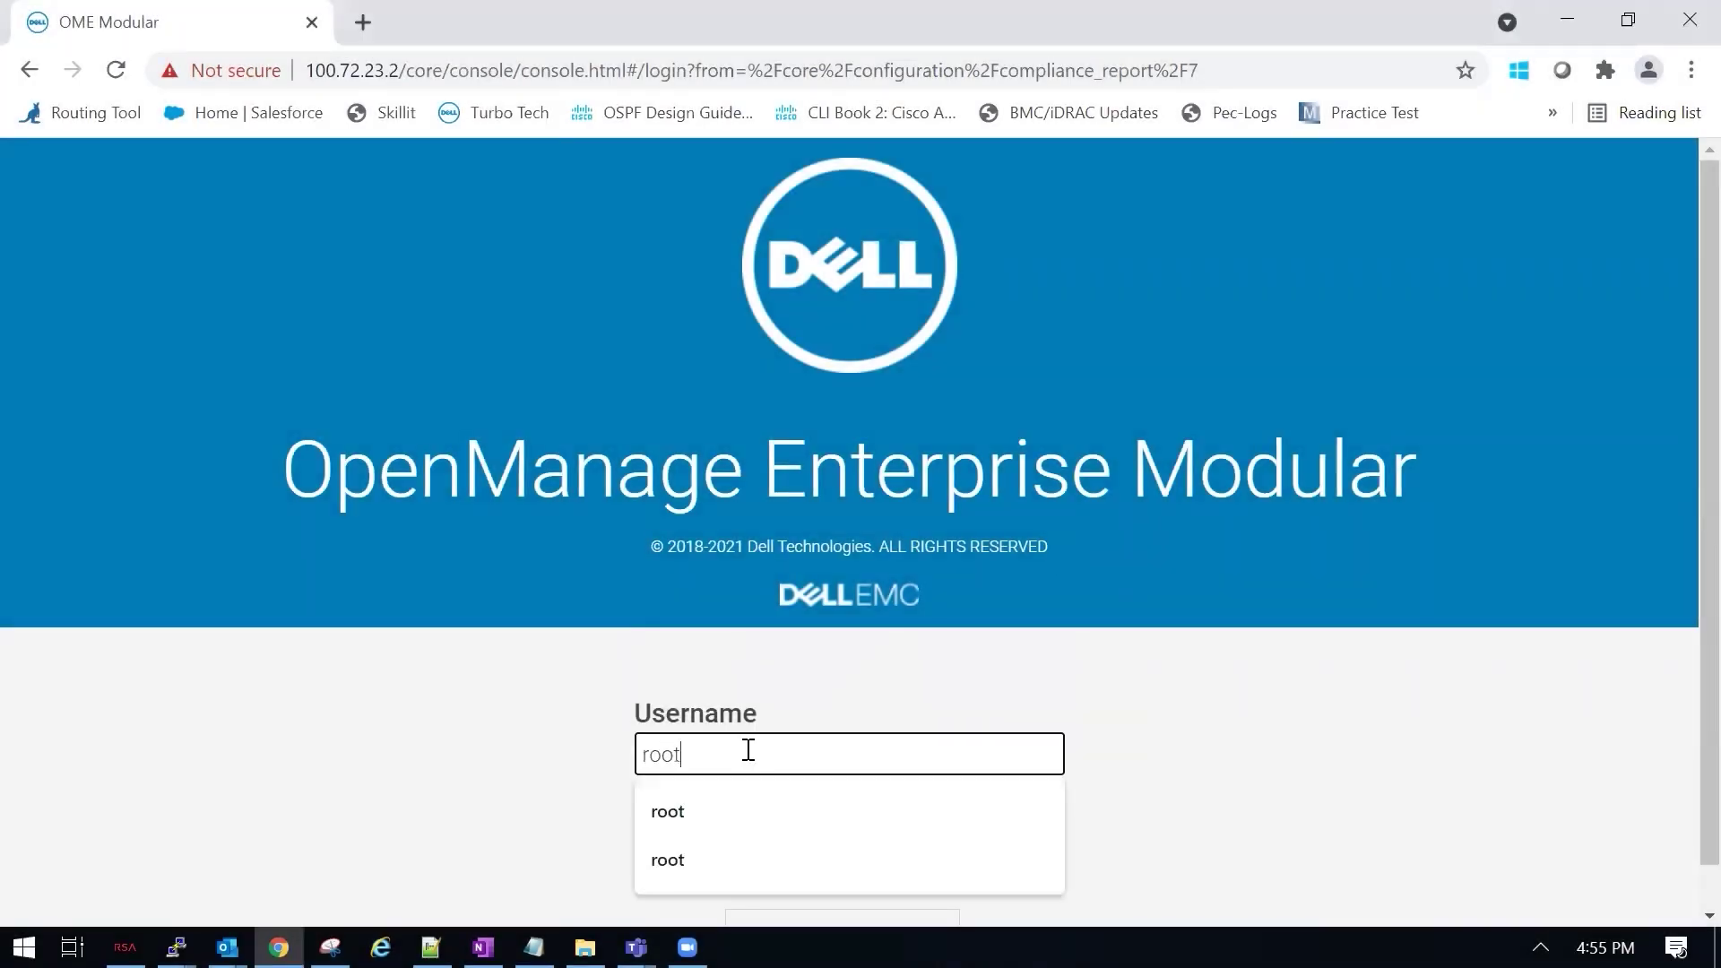
Sign in to the console with the saved username and the account password
{"action": "key", "text": "Tab"}
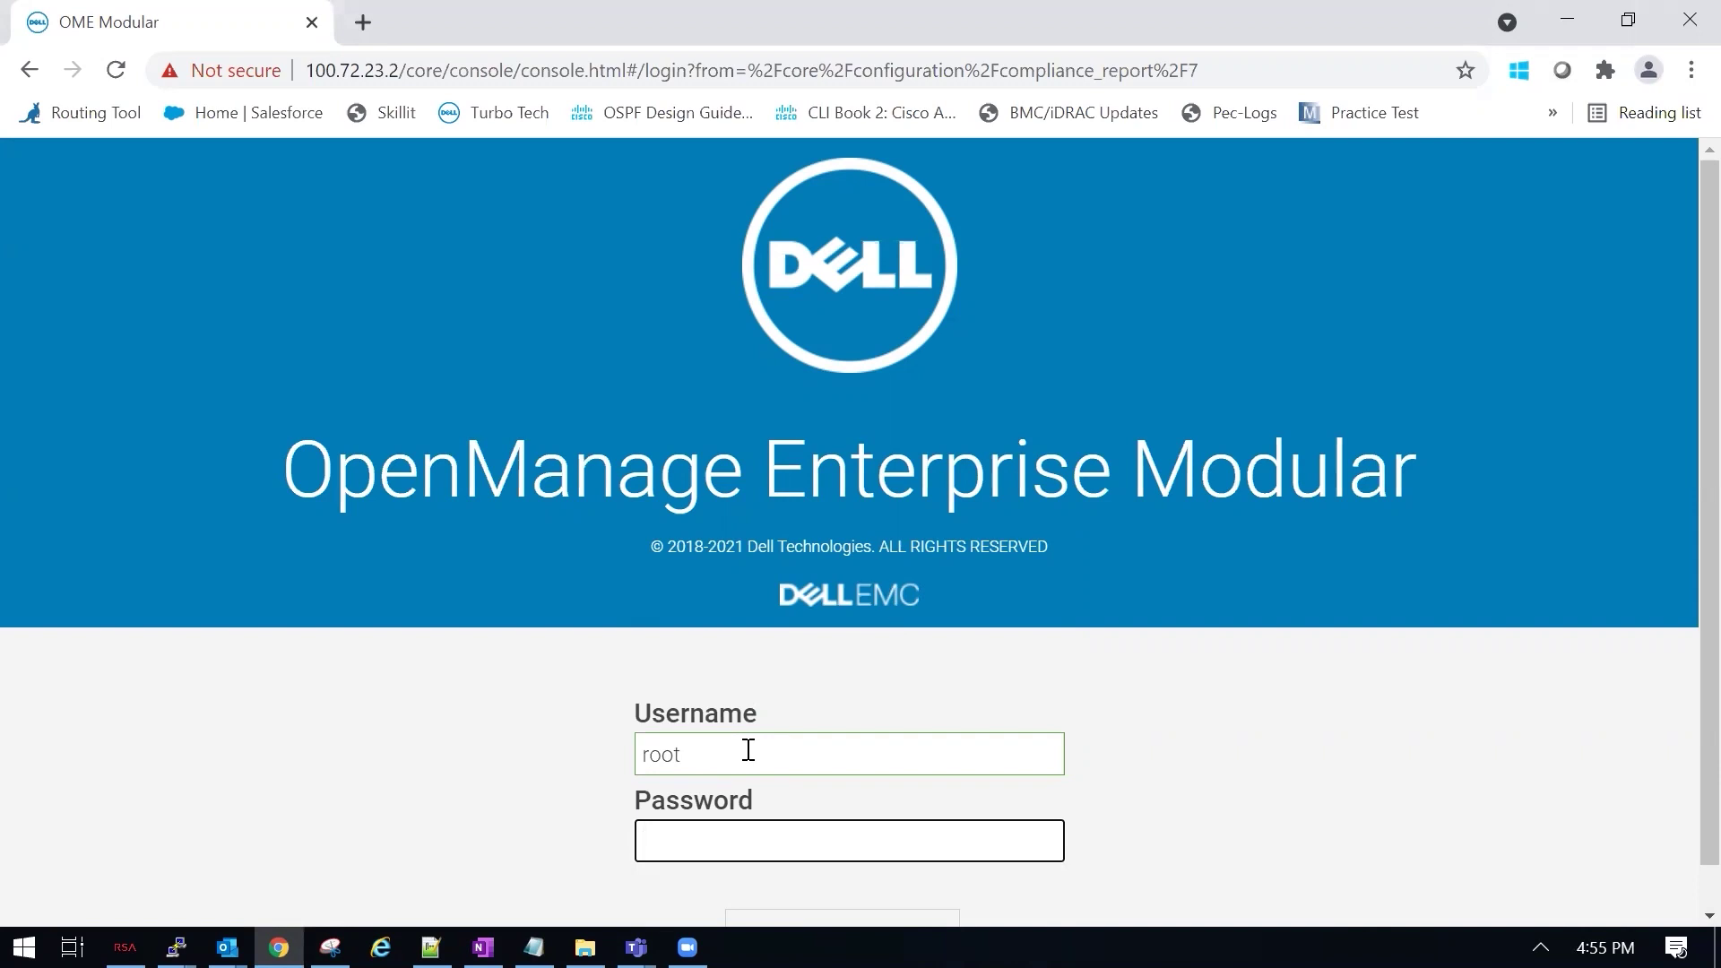
{"action": "type", "text": "********"}
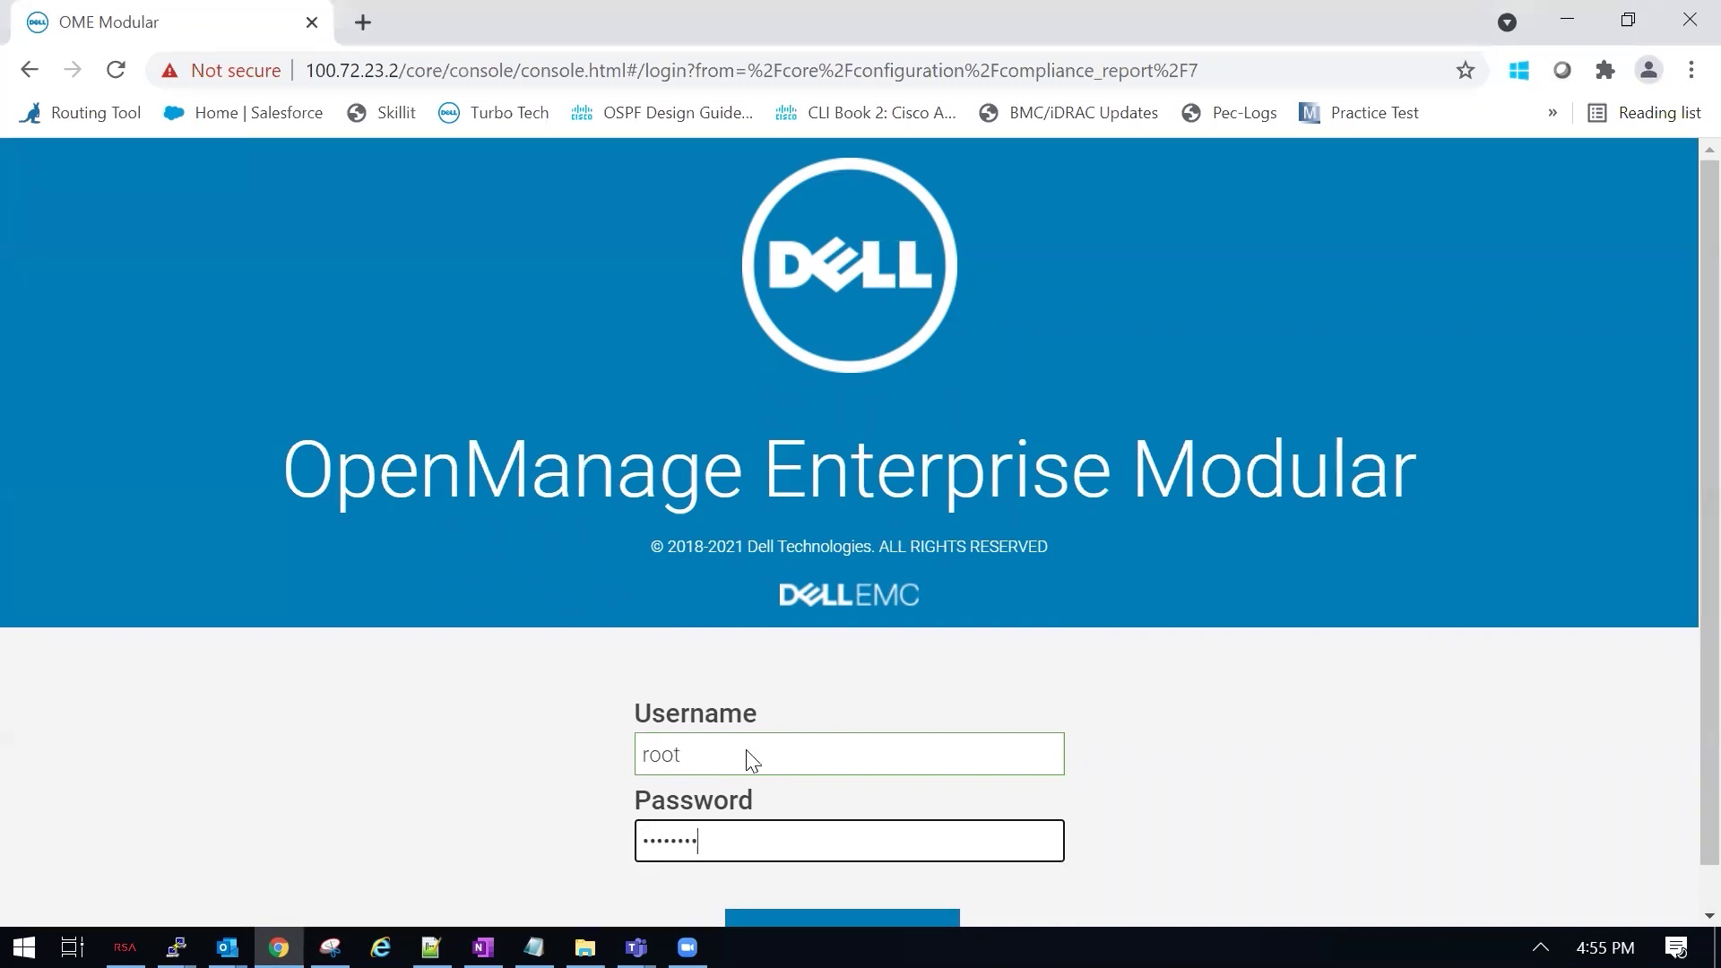
{"action": "key", "text": "Return"}
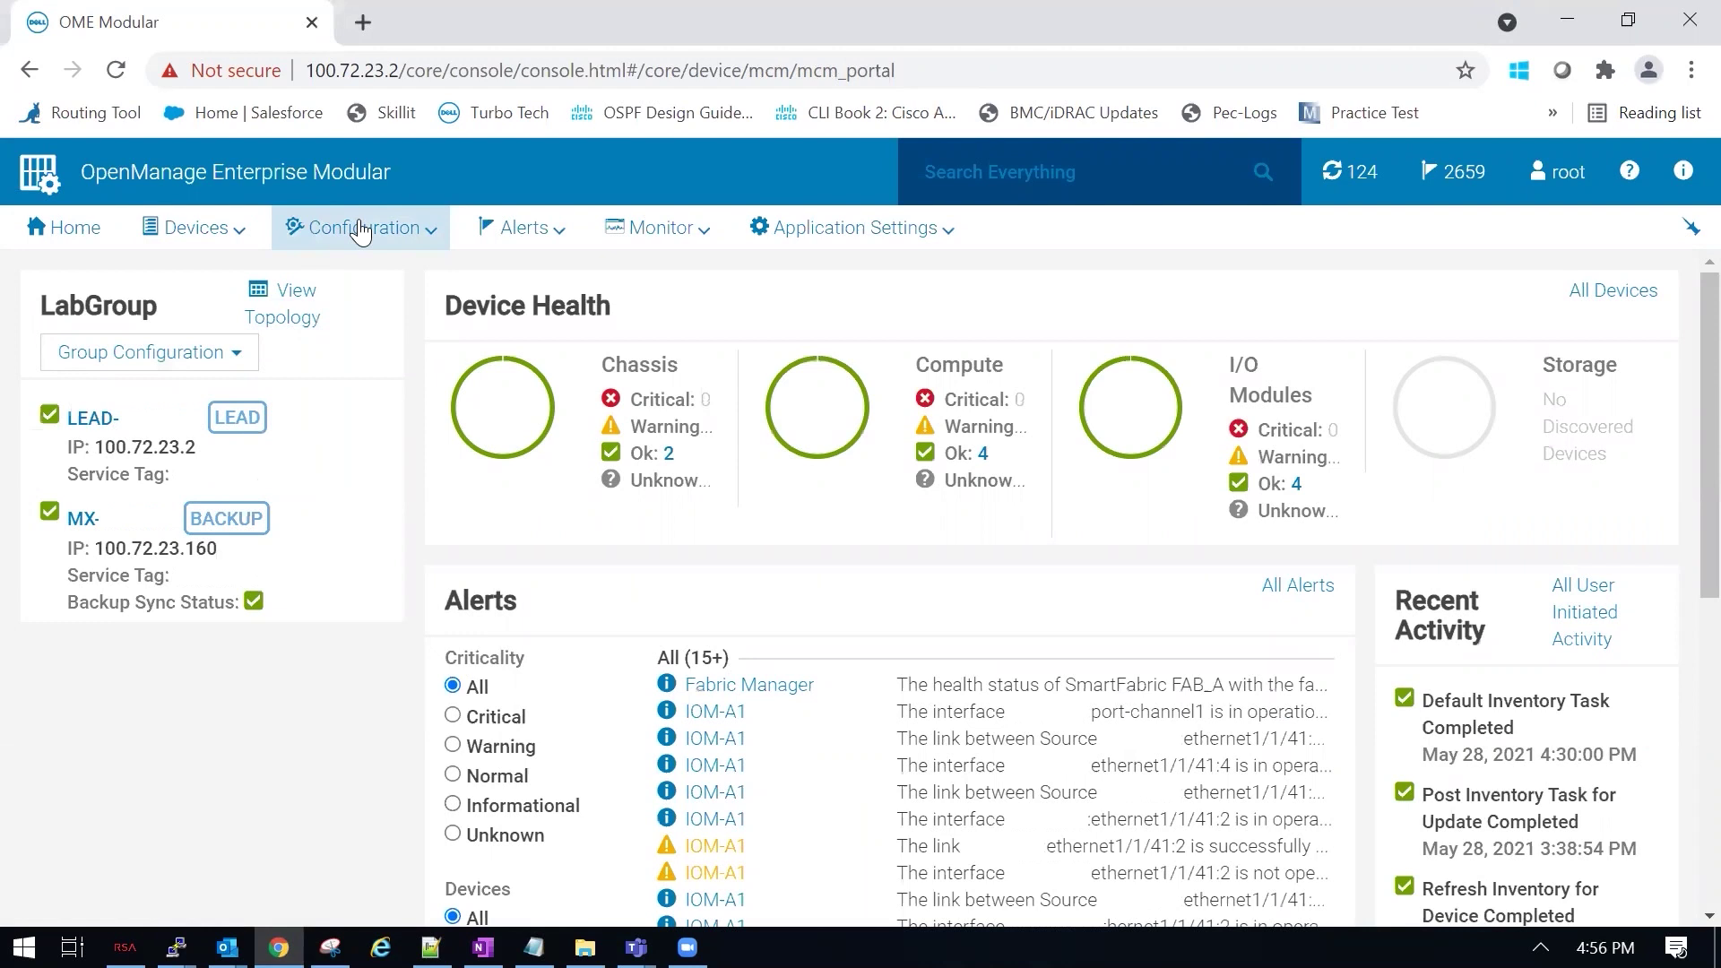
Go to Configuration > Firmware Compliance and select the Dell_Networking baseline
{"action": "left_click", "coordinate": [361, 232]}
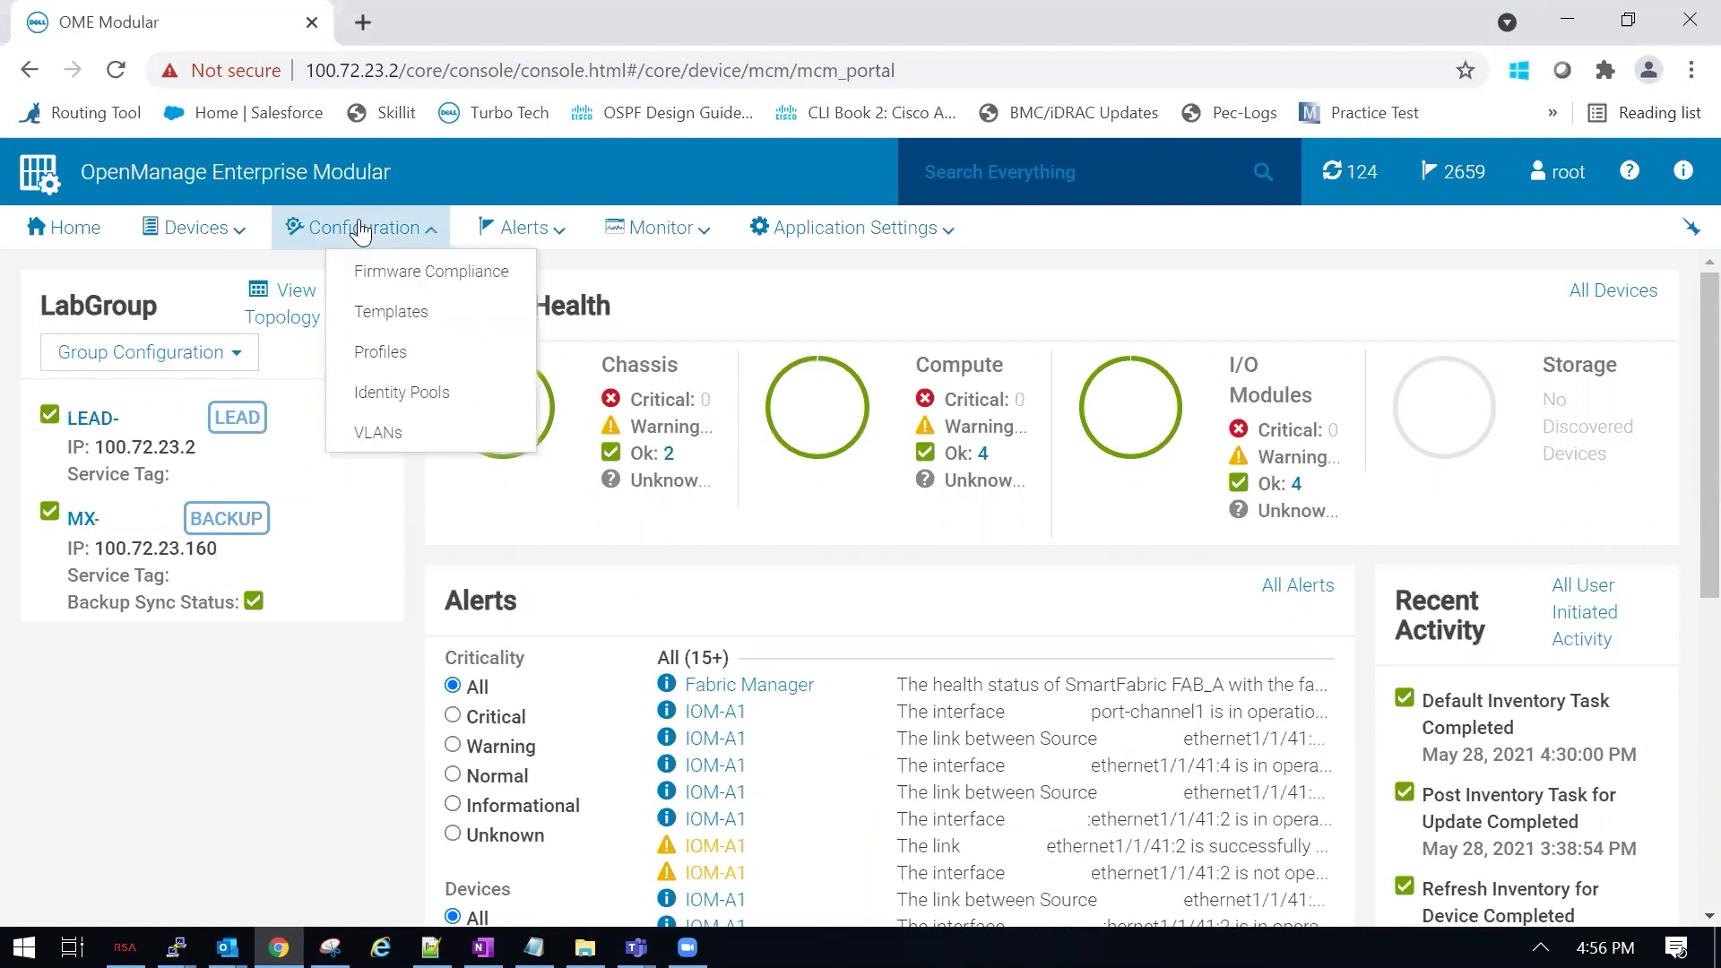
{"action": "left_click", "coordinate": [393, 273]}
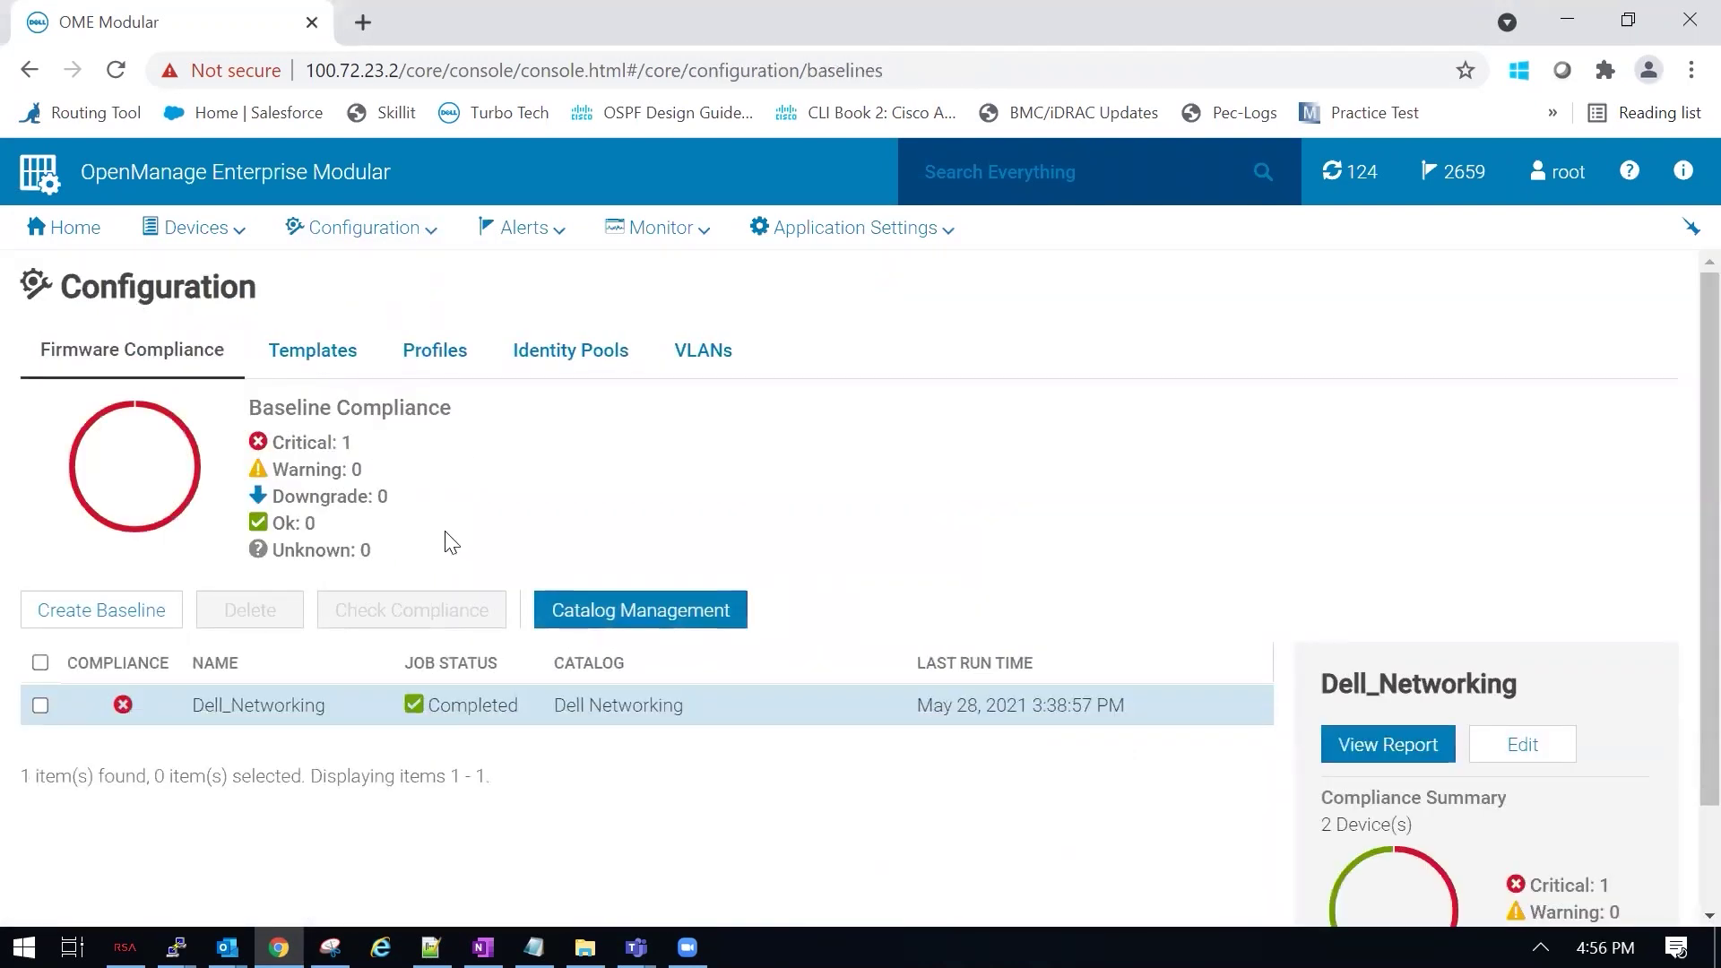
{"action": "left_click", "coordinate": [40, 705]}
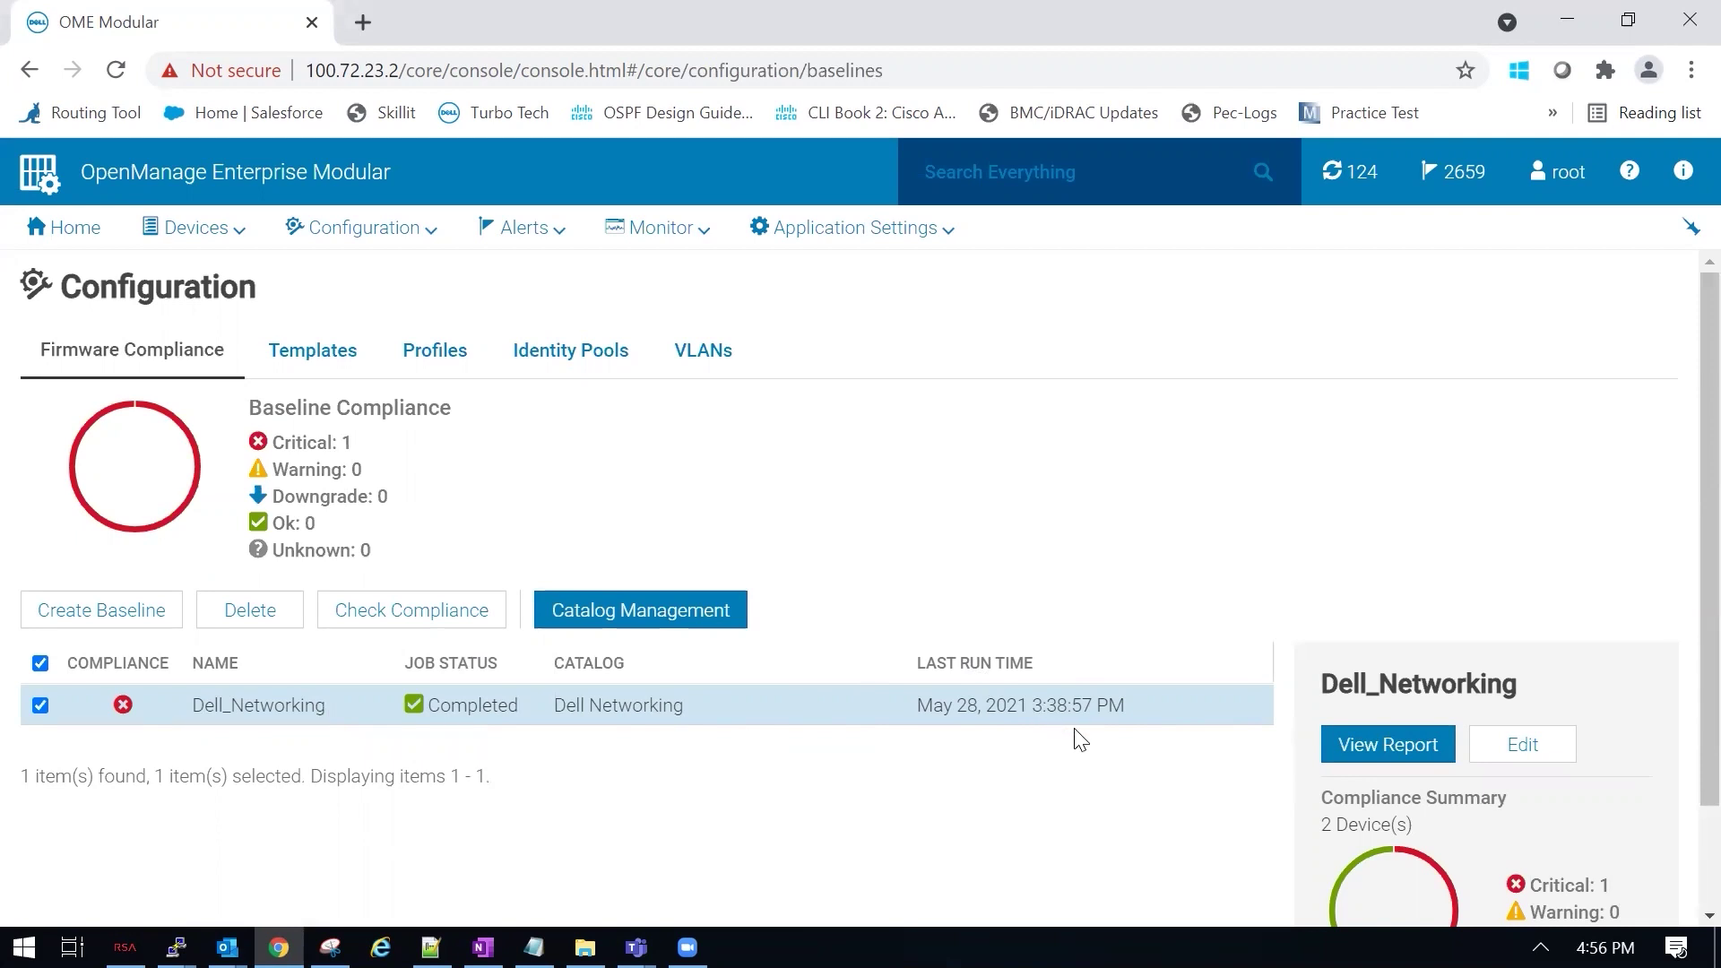
Open the Dell_Networking report and expand IOM-A1: ONIE 3.35.1.1-12 versus baseline 3.35.5.1-23
{"action": "left_click", "coordinate": [1349, 747]}
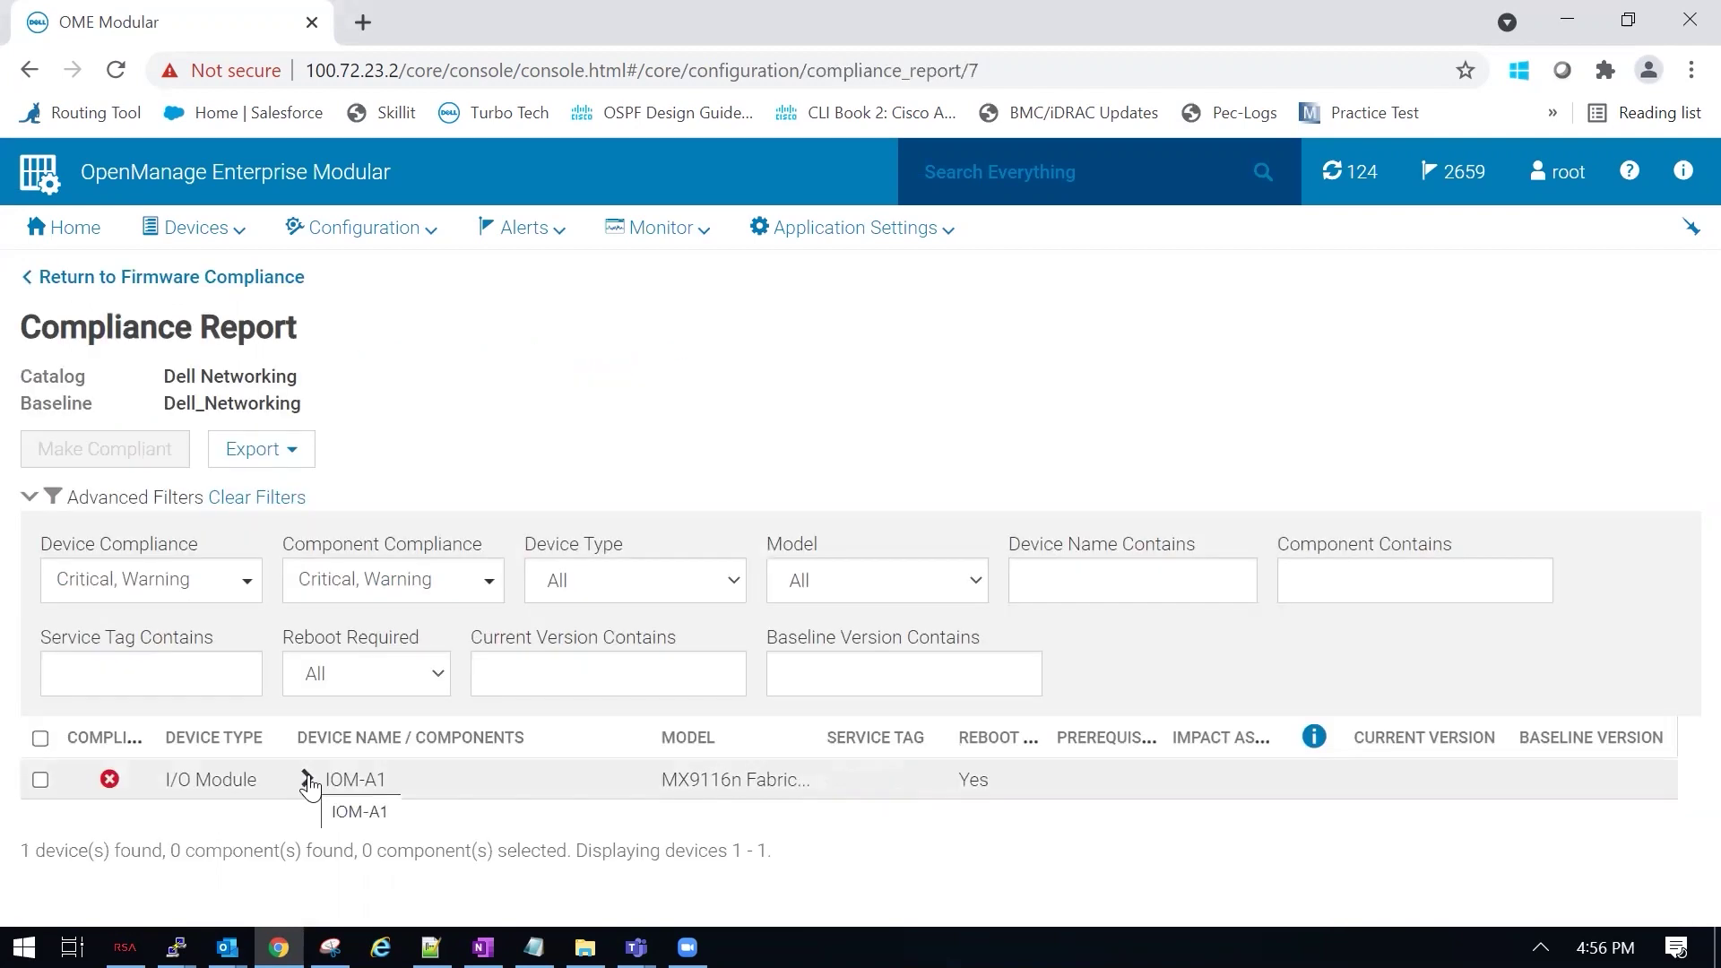
{"action": "left_click", "coordinate": [306, 780]}
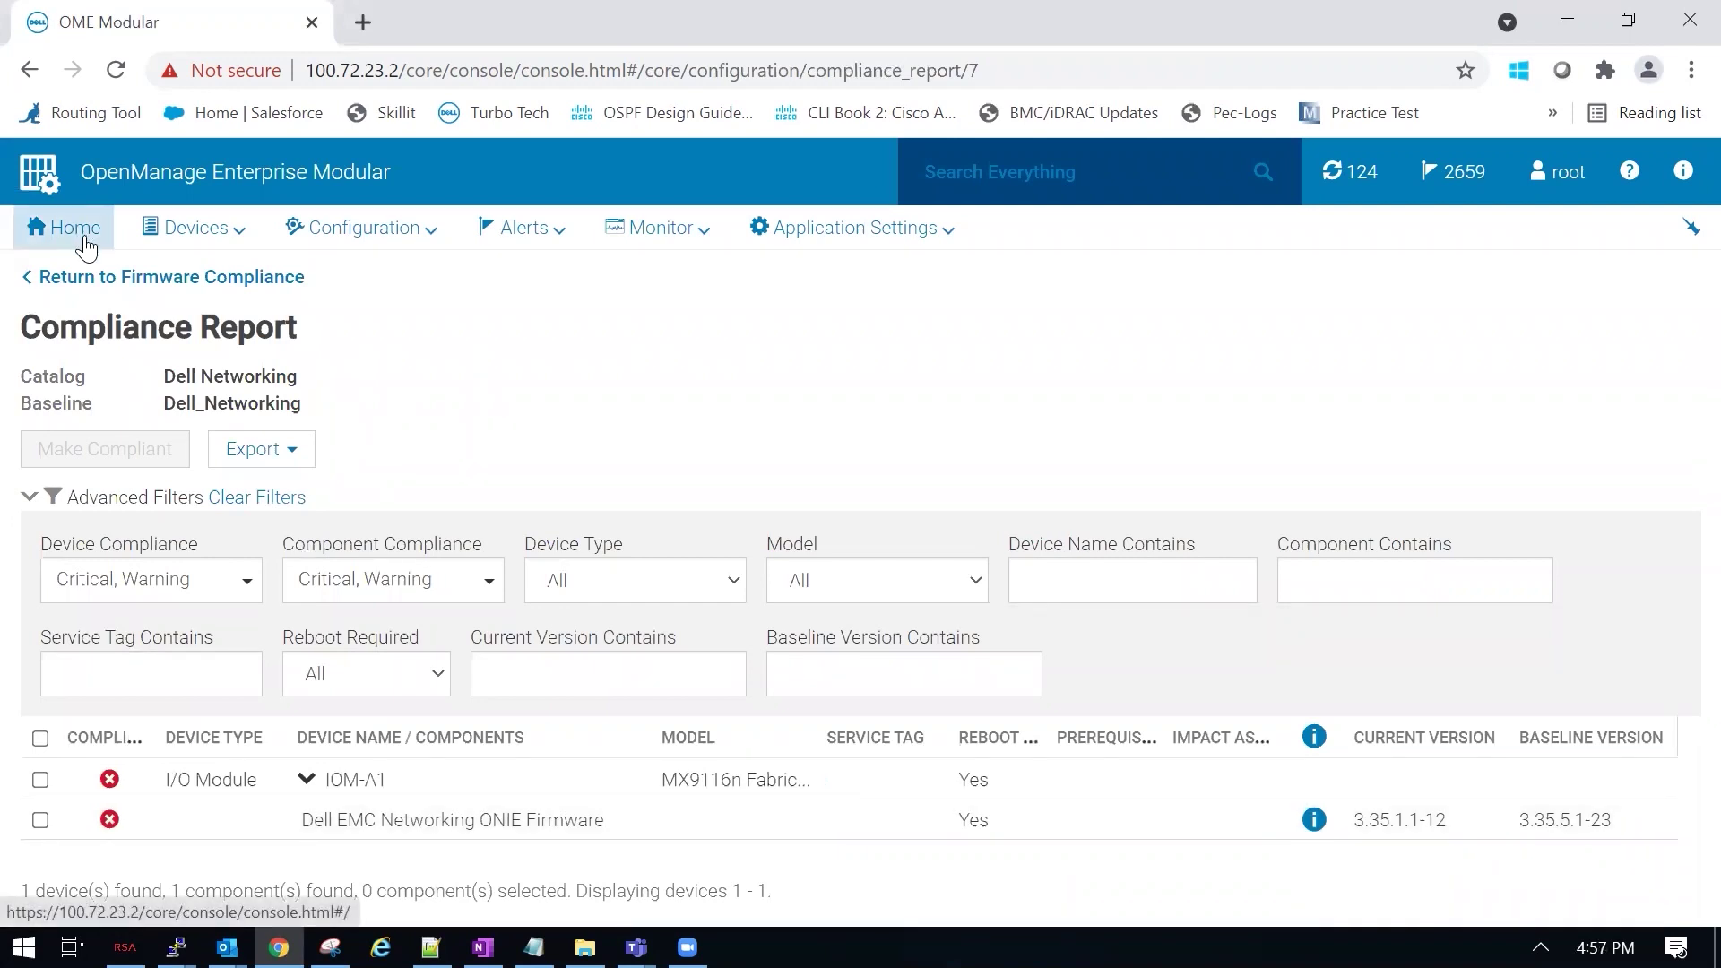
{"action": "left_click", "coordinate": [175, 235]}
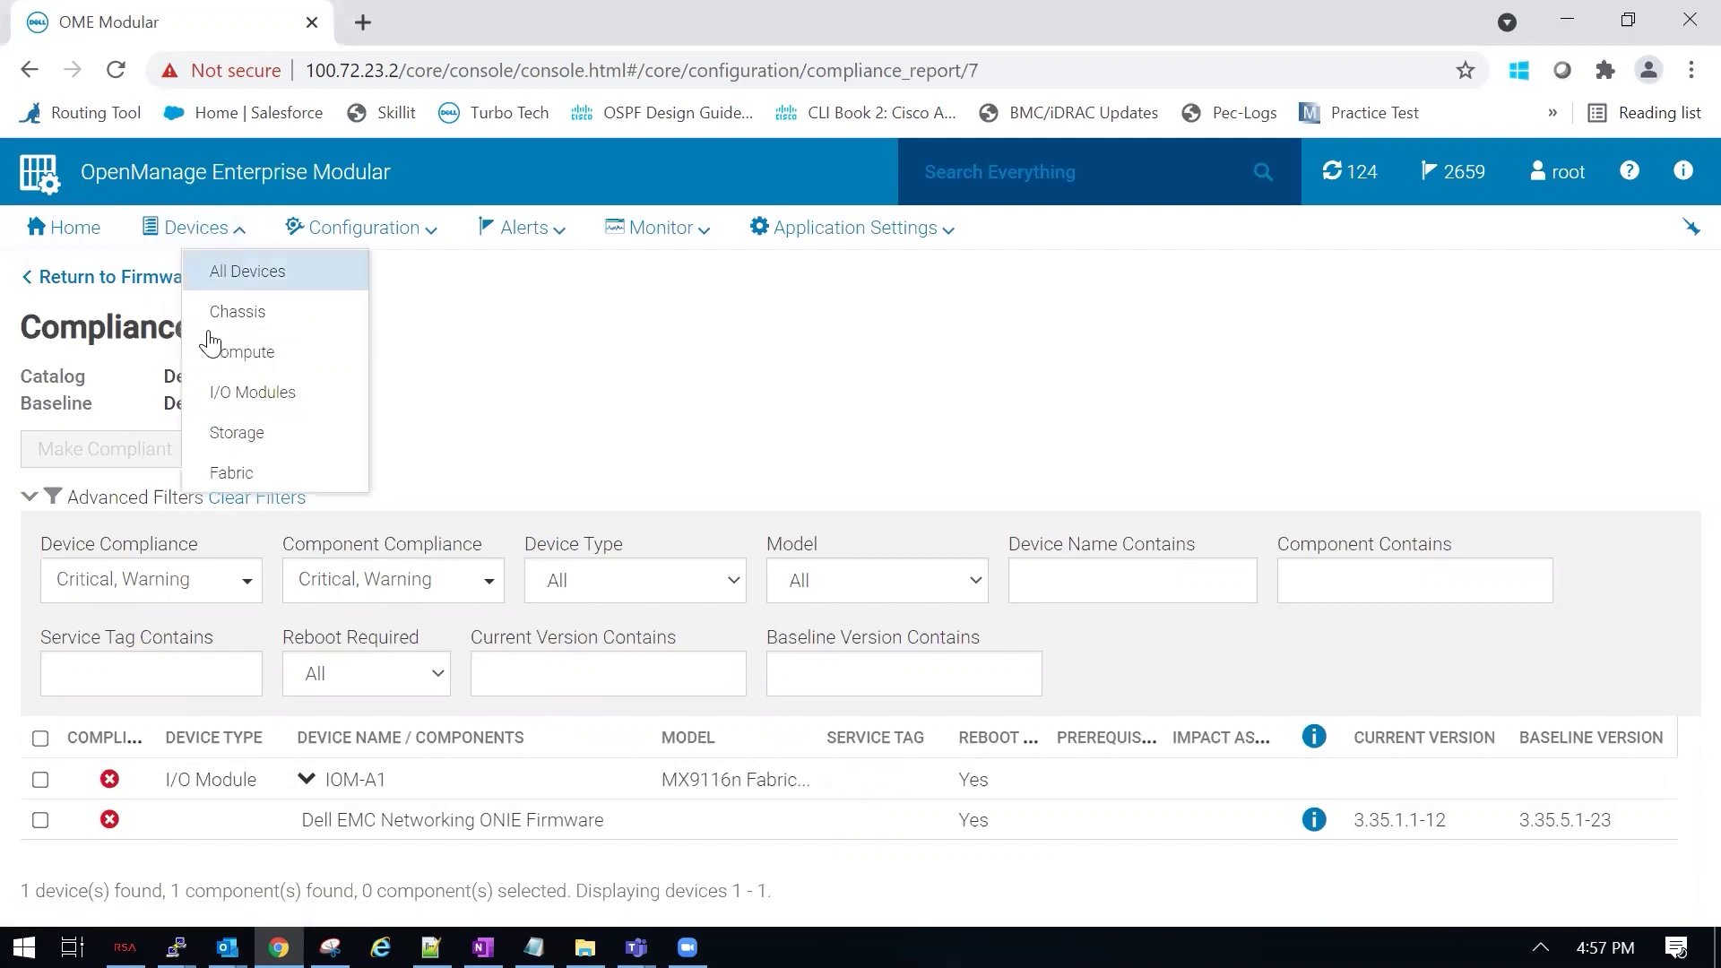
Select the MX9116n IOM-A1 switch in the I/O Modules list and start a firmware update
{"action": "left_click", "coordinate": [254, 394]}
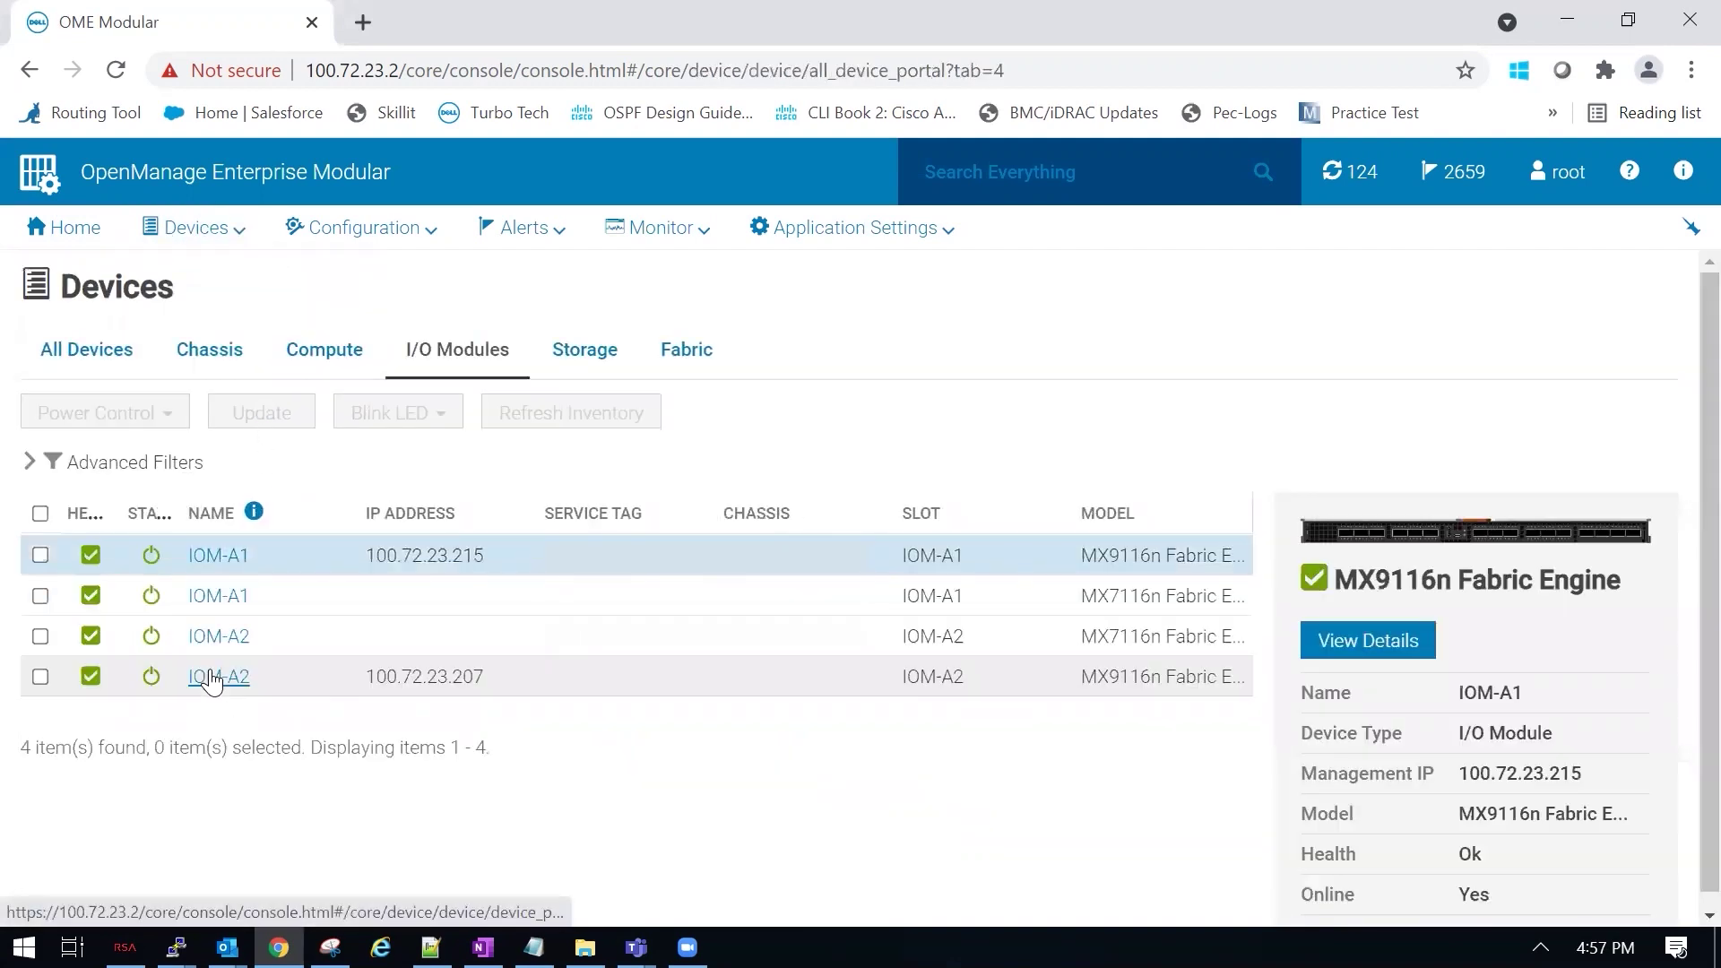
{"action": "left_click", "coordinate": [41, 555]}
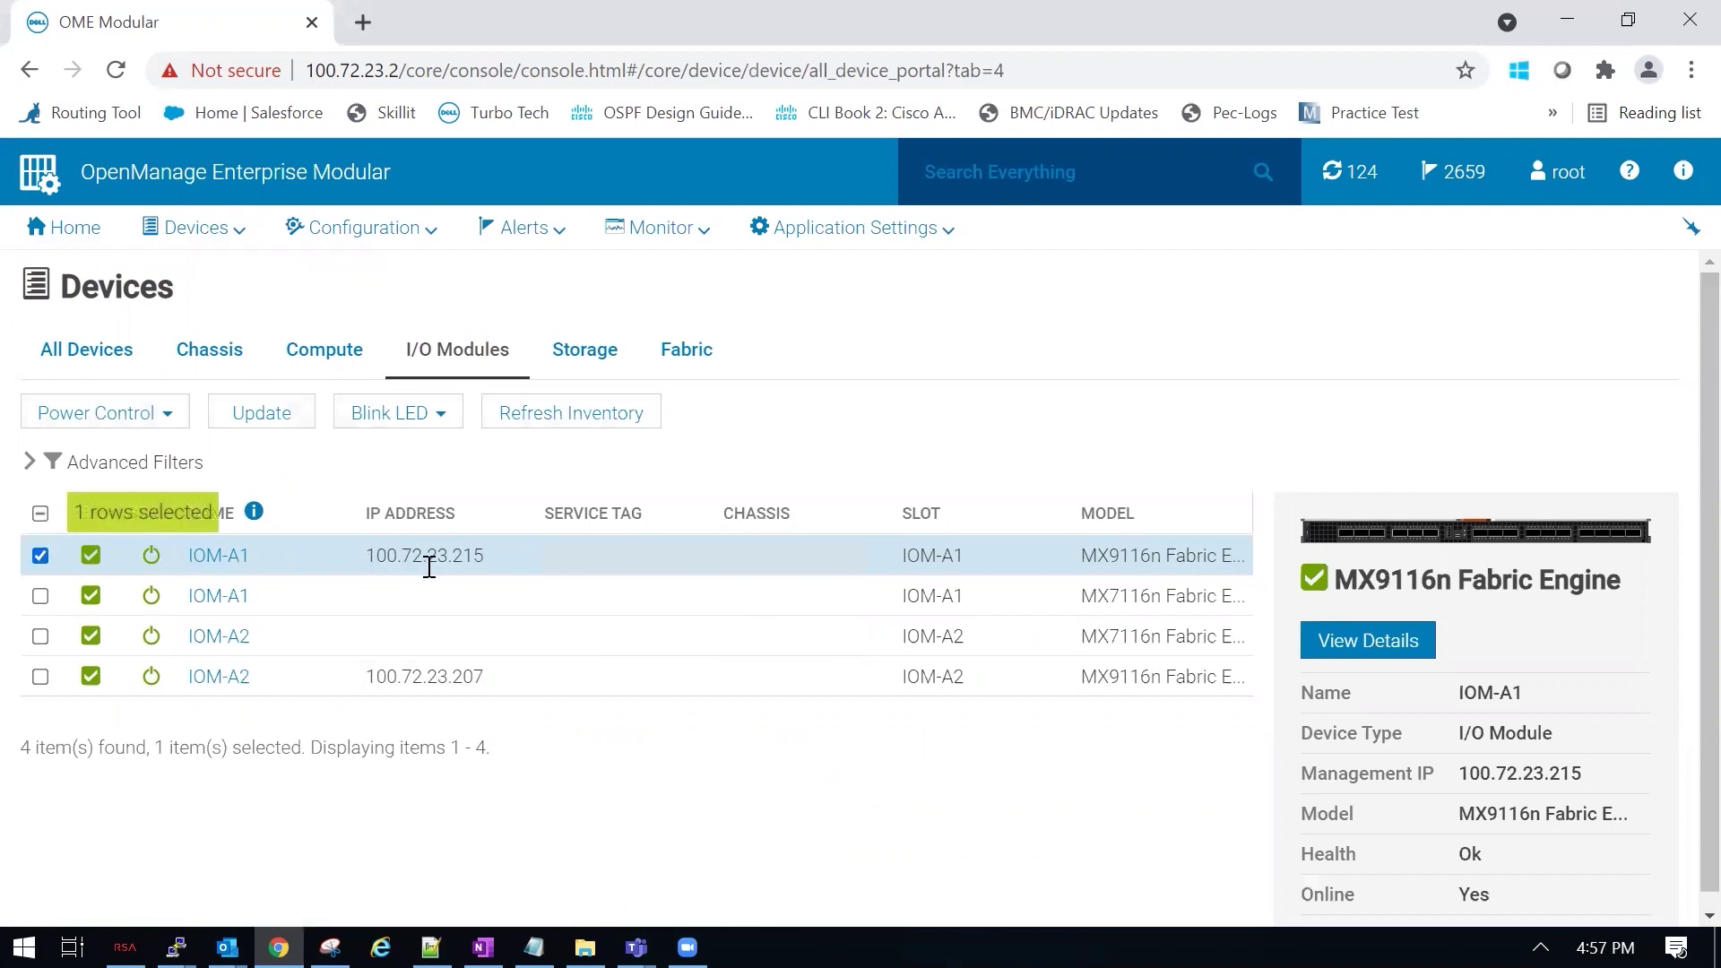
{"action": "left_click", "coordinate": [269, 414]}
Update IOM-A1's ONIE firmware from the Dell_Networking baseline, scheduled as Update Now
{"action": "left_click", "coordinate": [535, 387]}
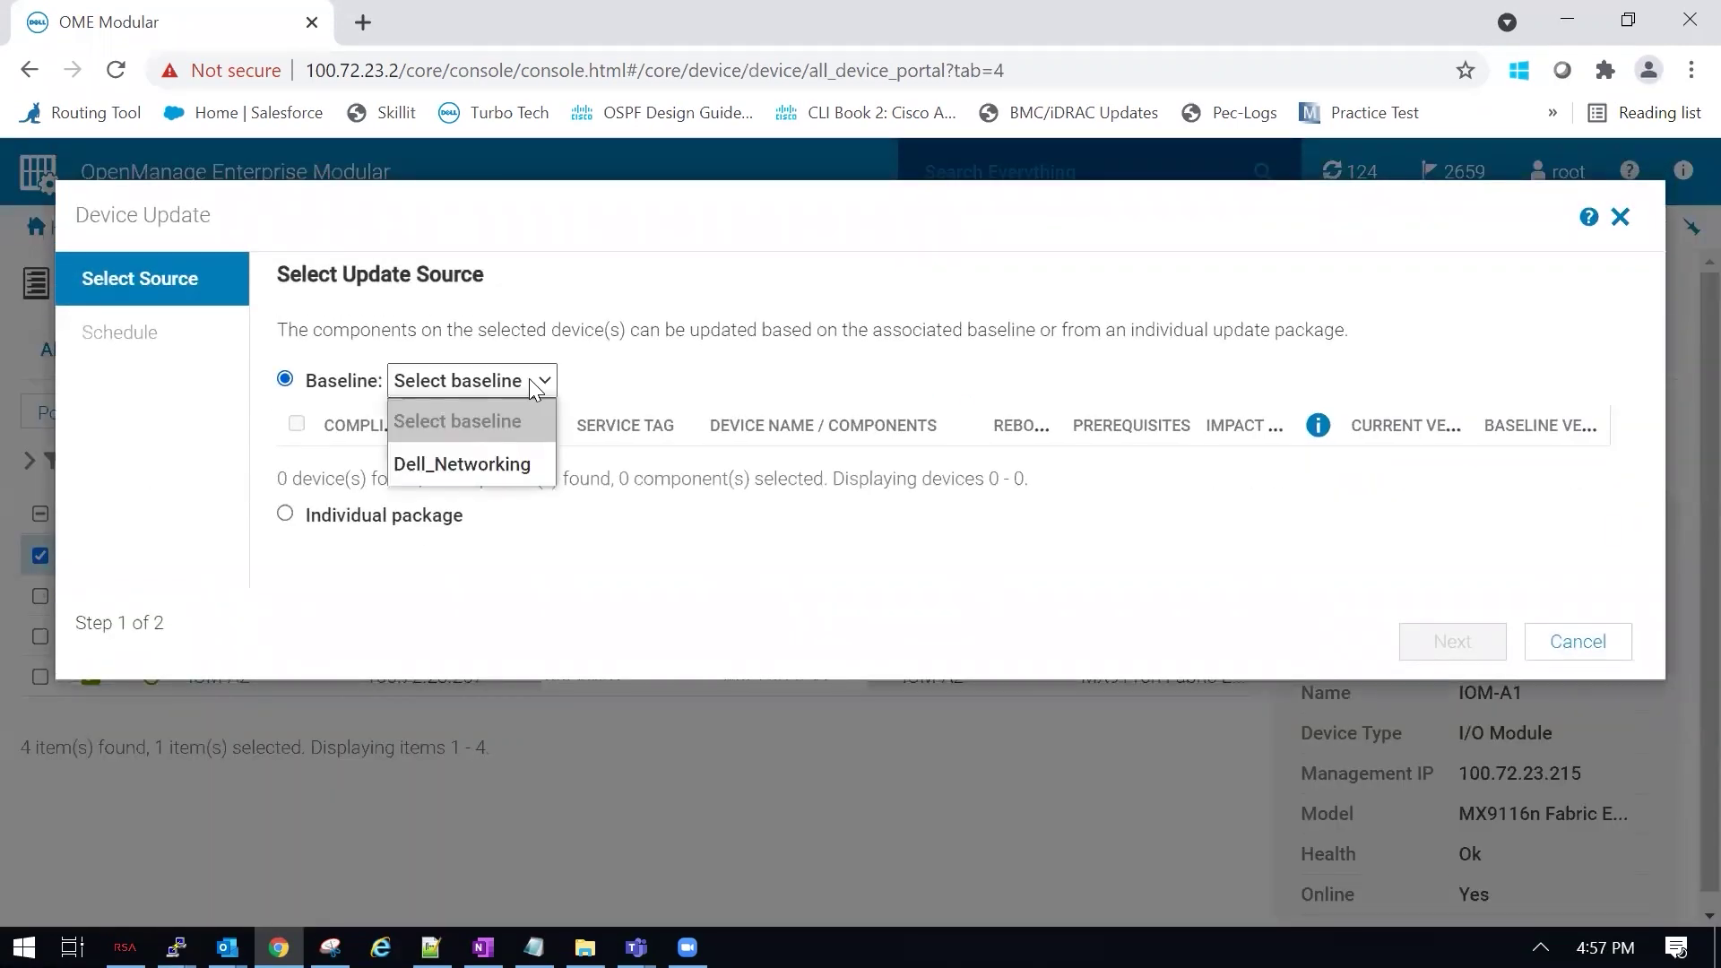
{"action": "left_click", "coordinate": [502, 464]}
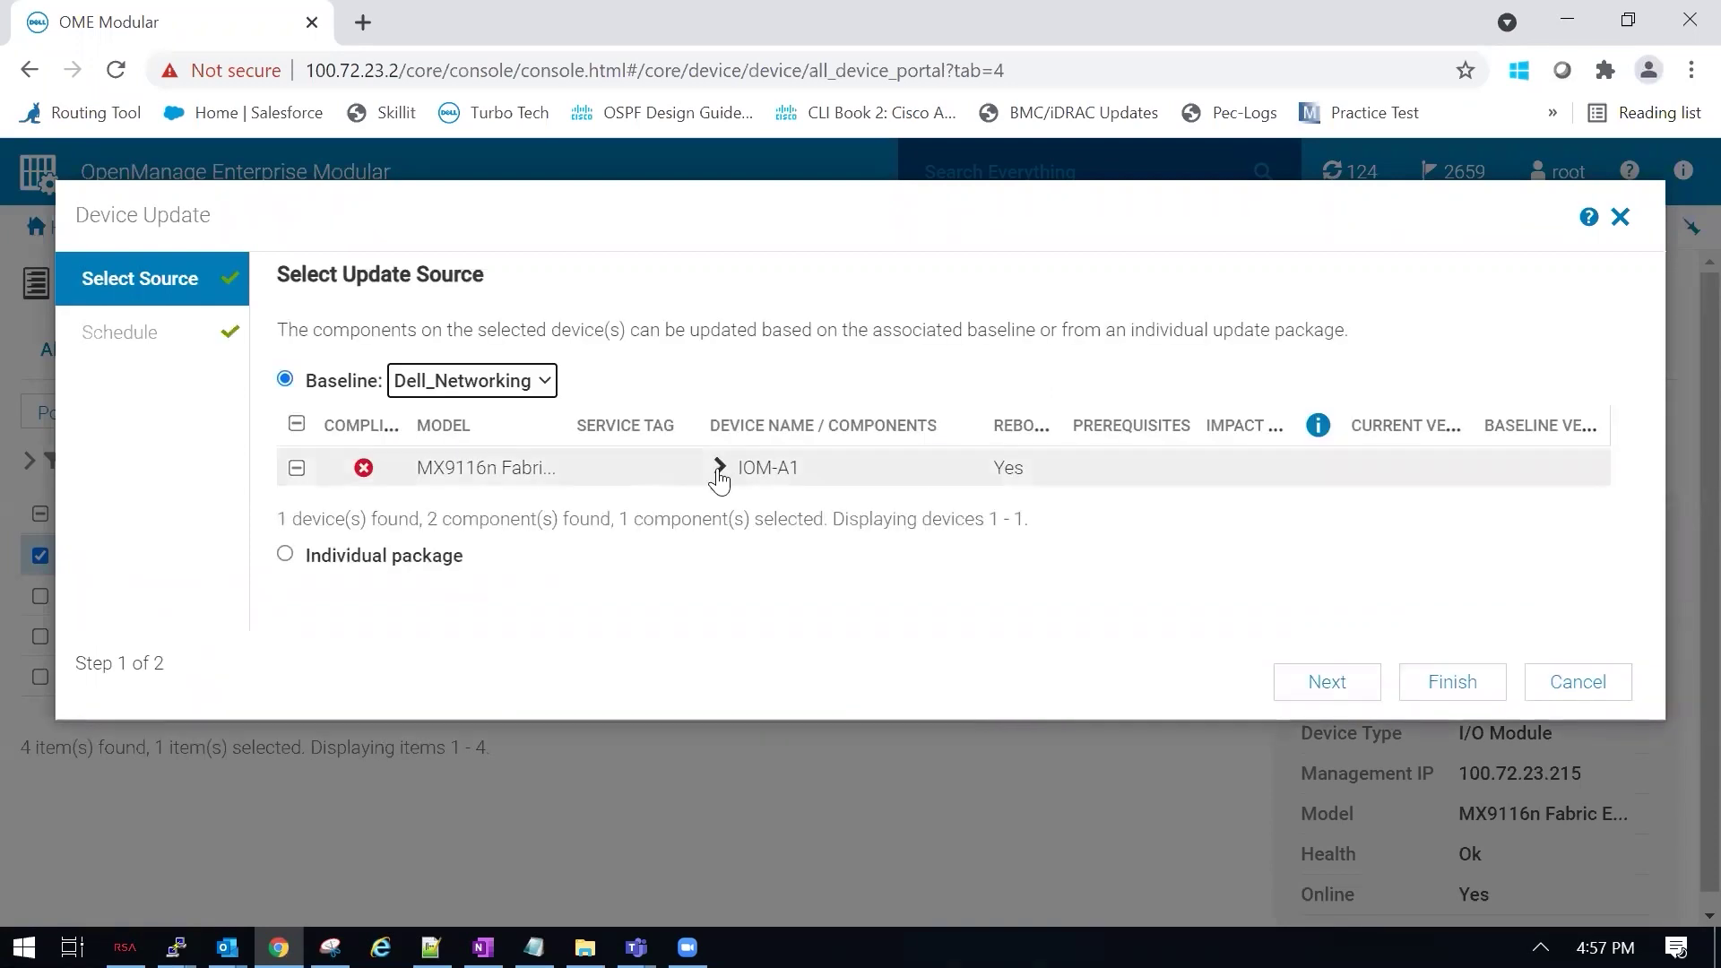
{"action": "left_click", "coordinate": [719, 467]}
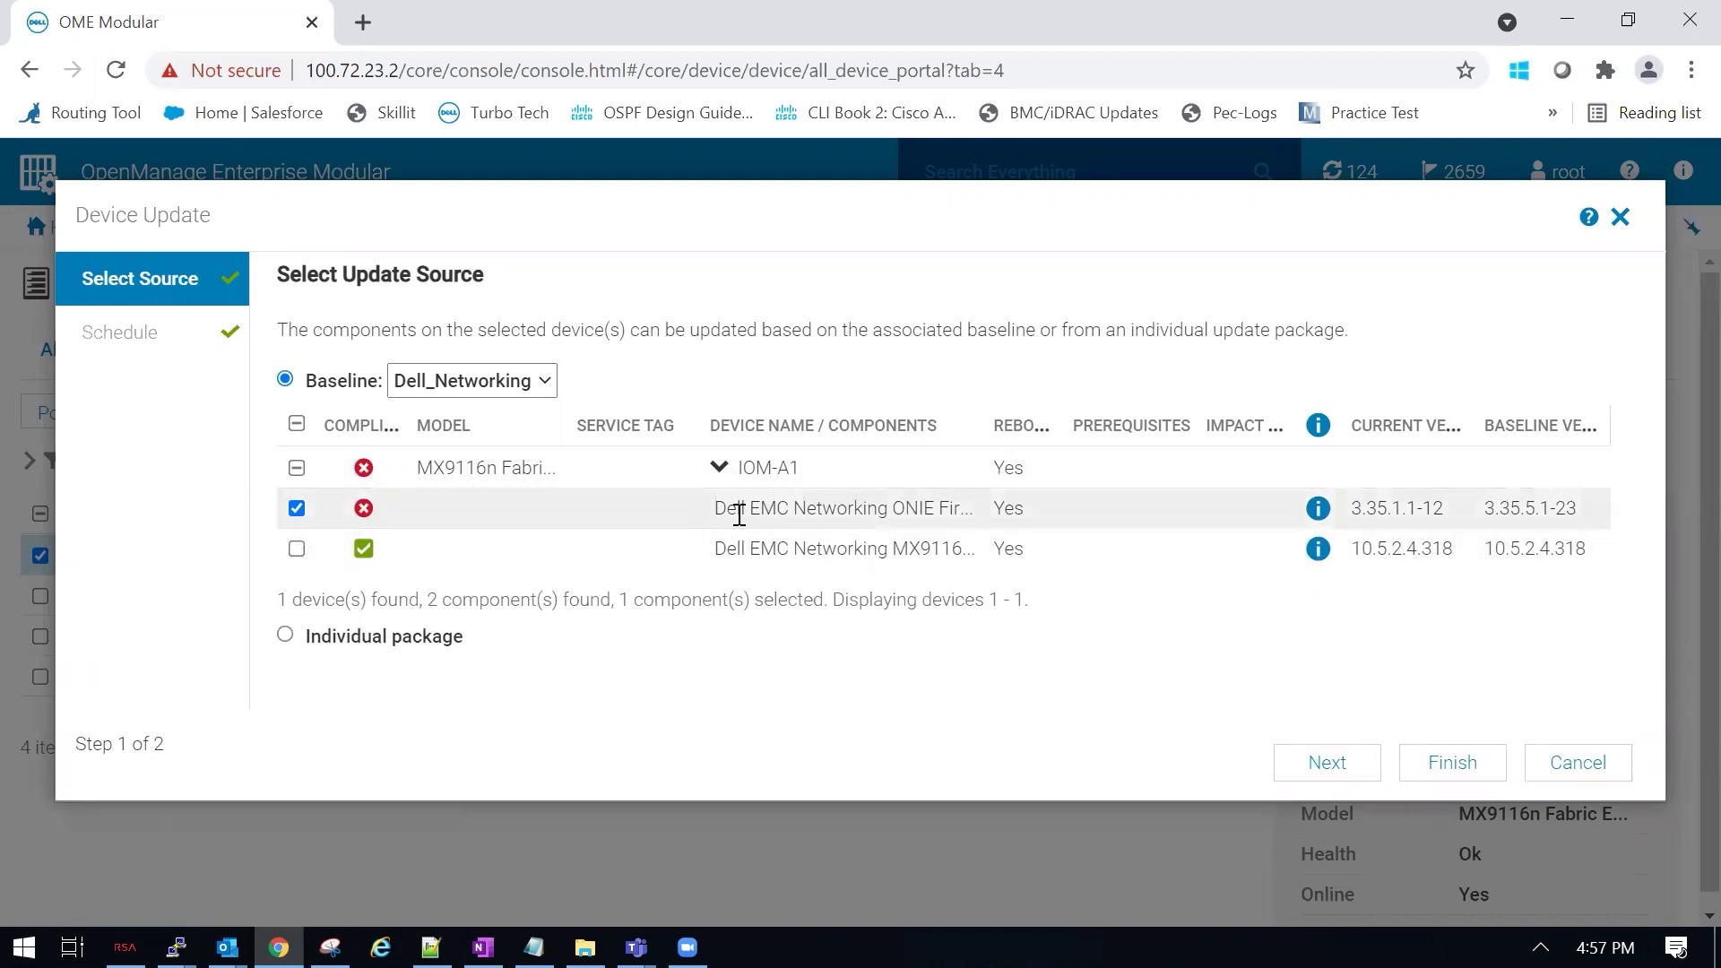
{"action": "left_click", "coordinate": [1326, 761]}
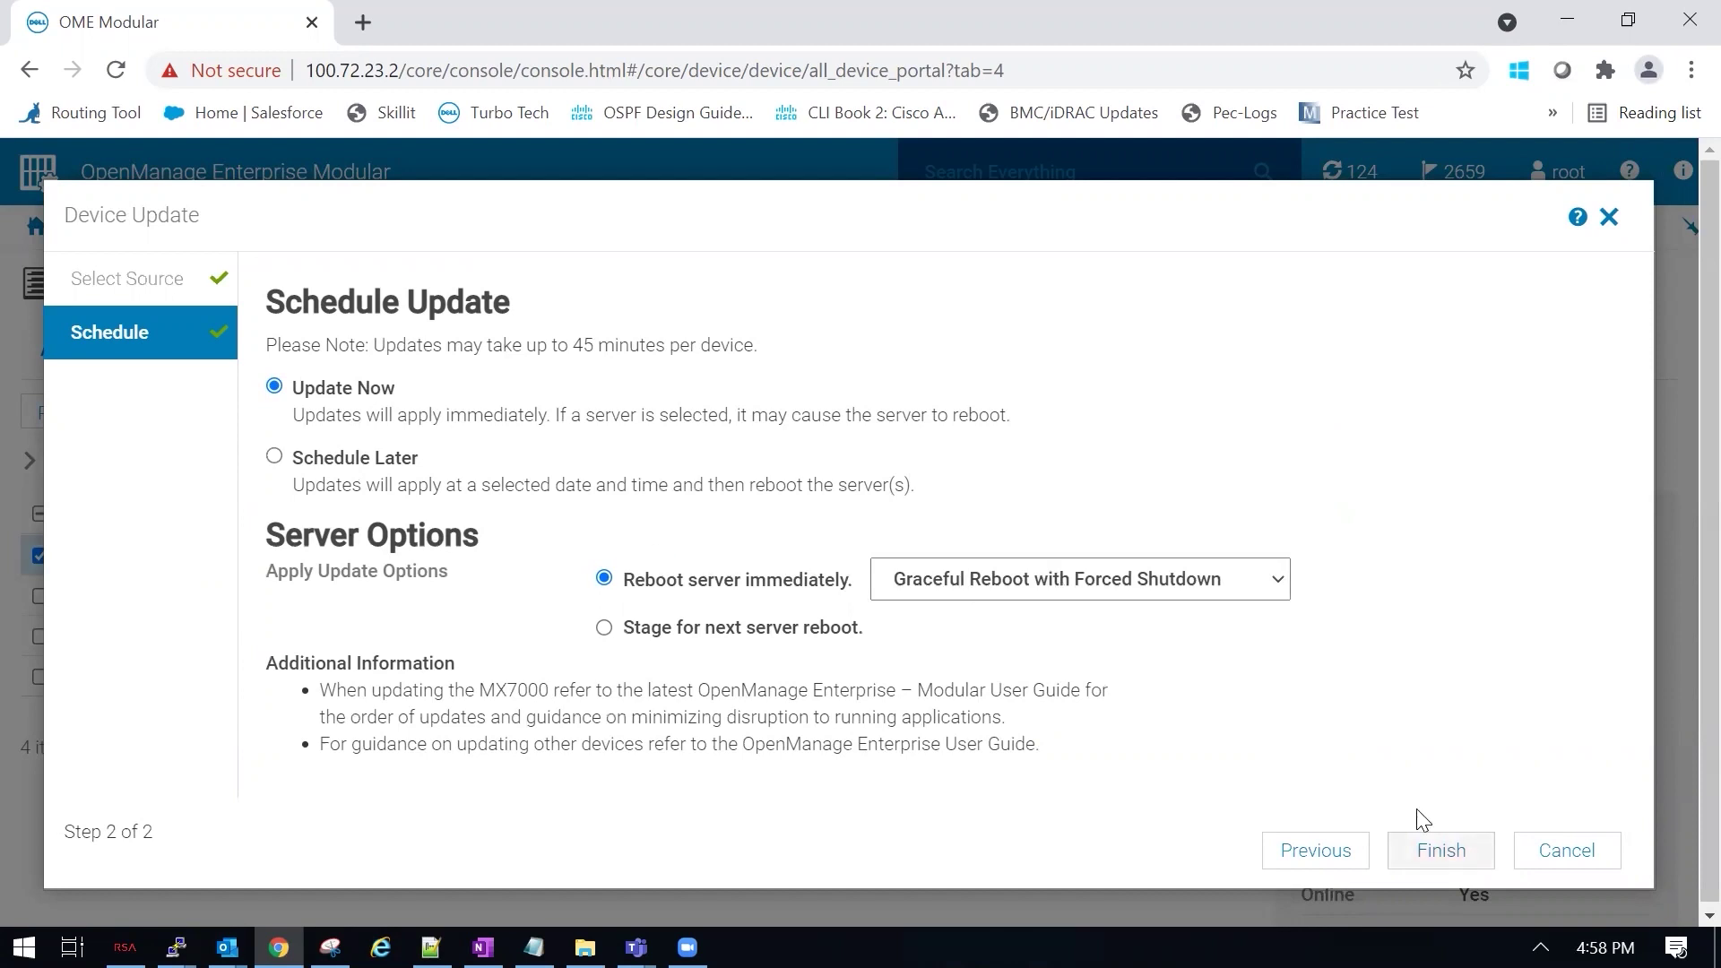
{"action": "left_click", "coordinate": [1423, 841]}
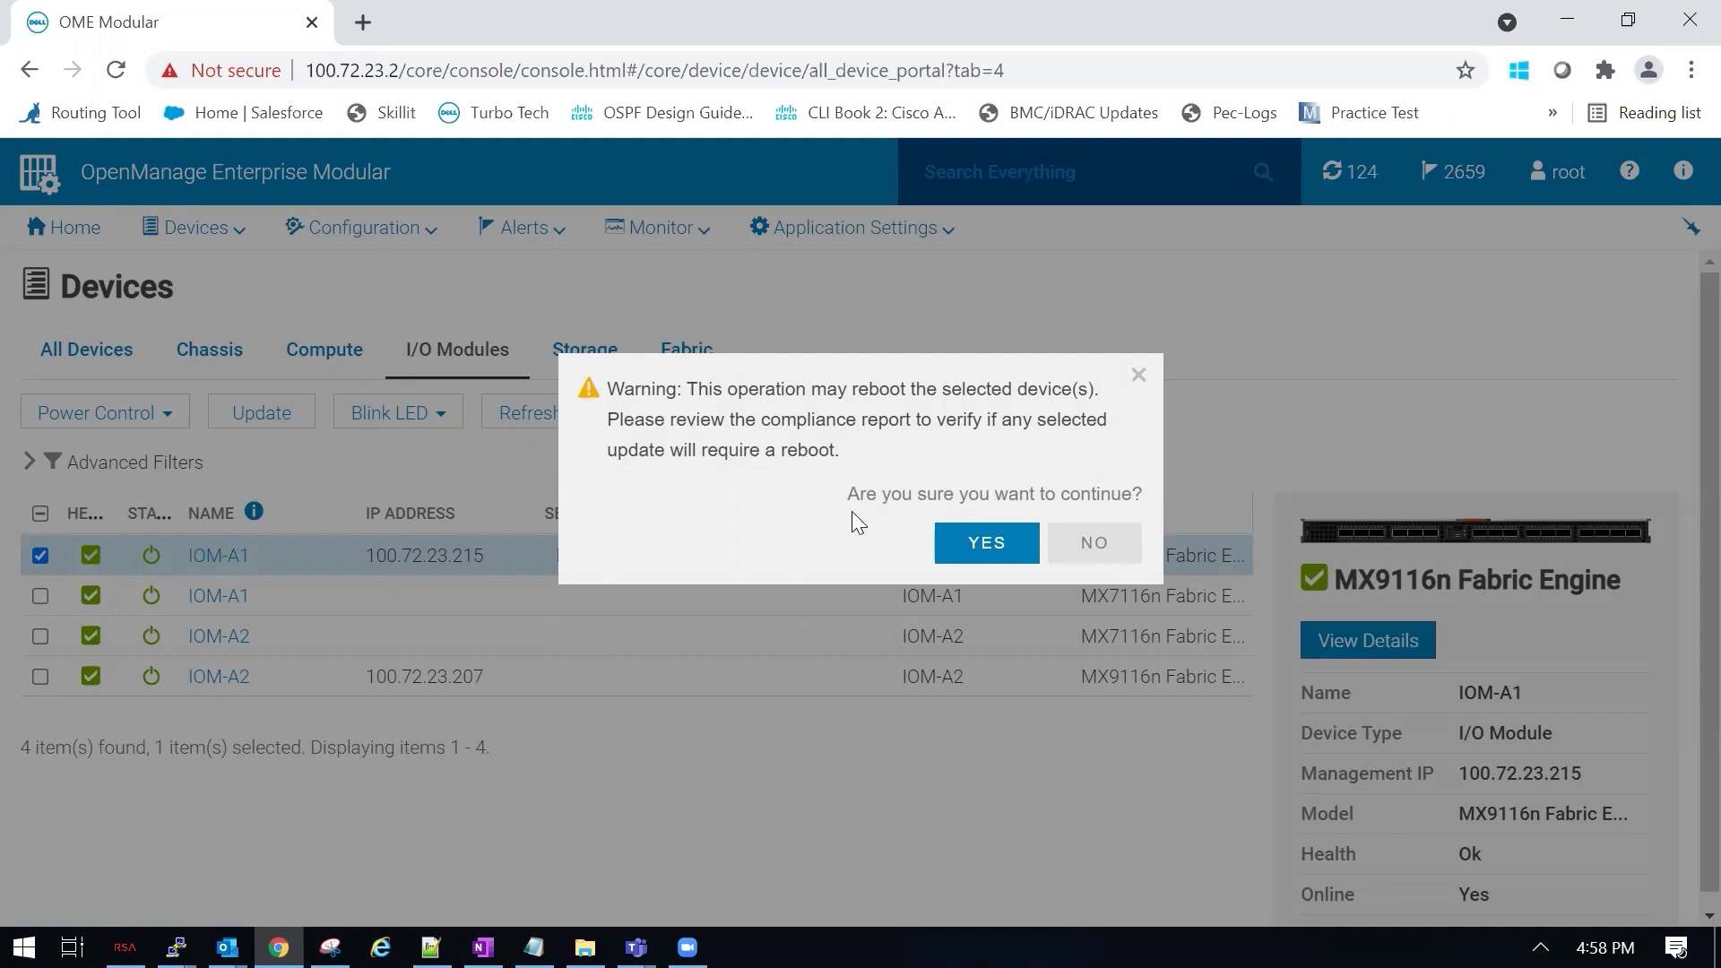
Accept the reboot warning to submit the IOM-A1 device update job
{"action": "left_click", "coordinate": [977, 544]}
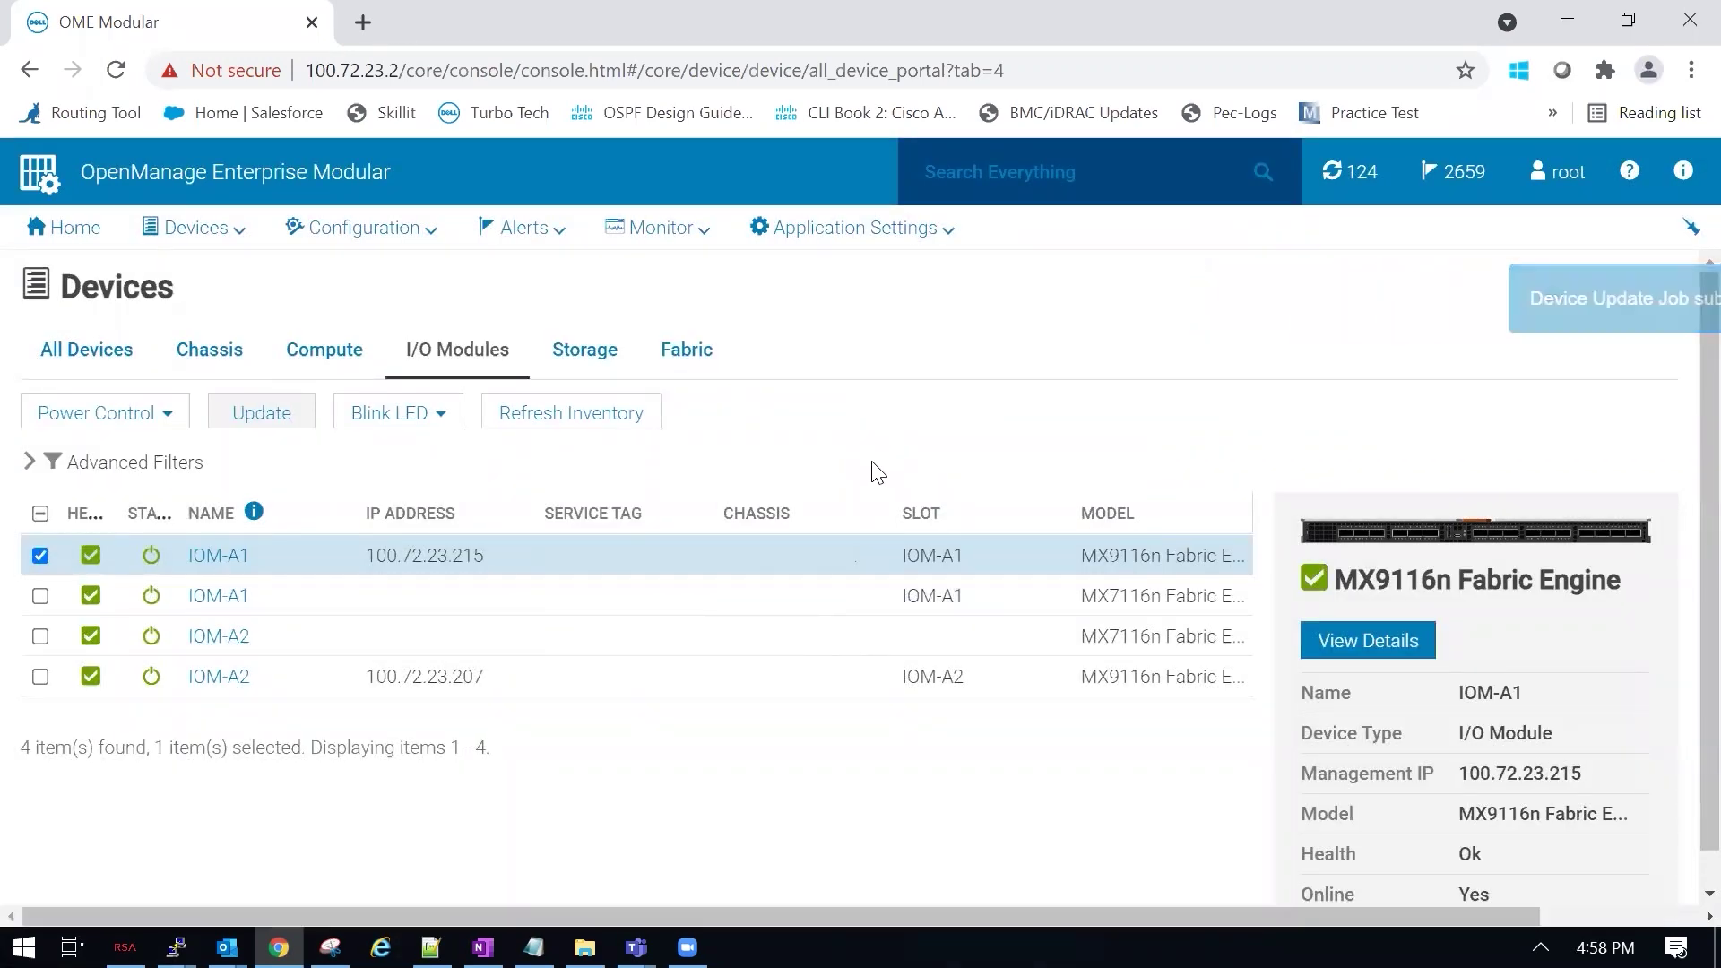
Open the running Device Update job's details from Monitor > Jobs
{"action": "left_click", "coordinate": [674, 235]}
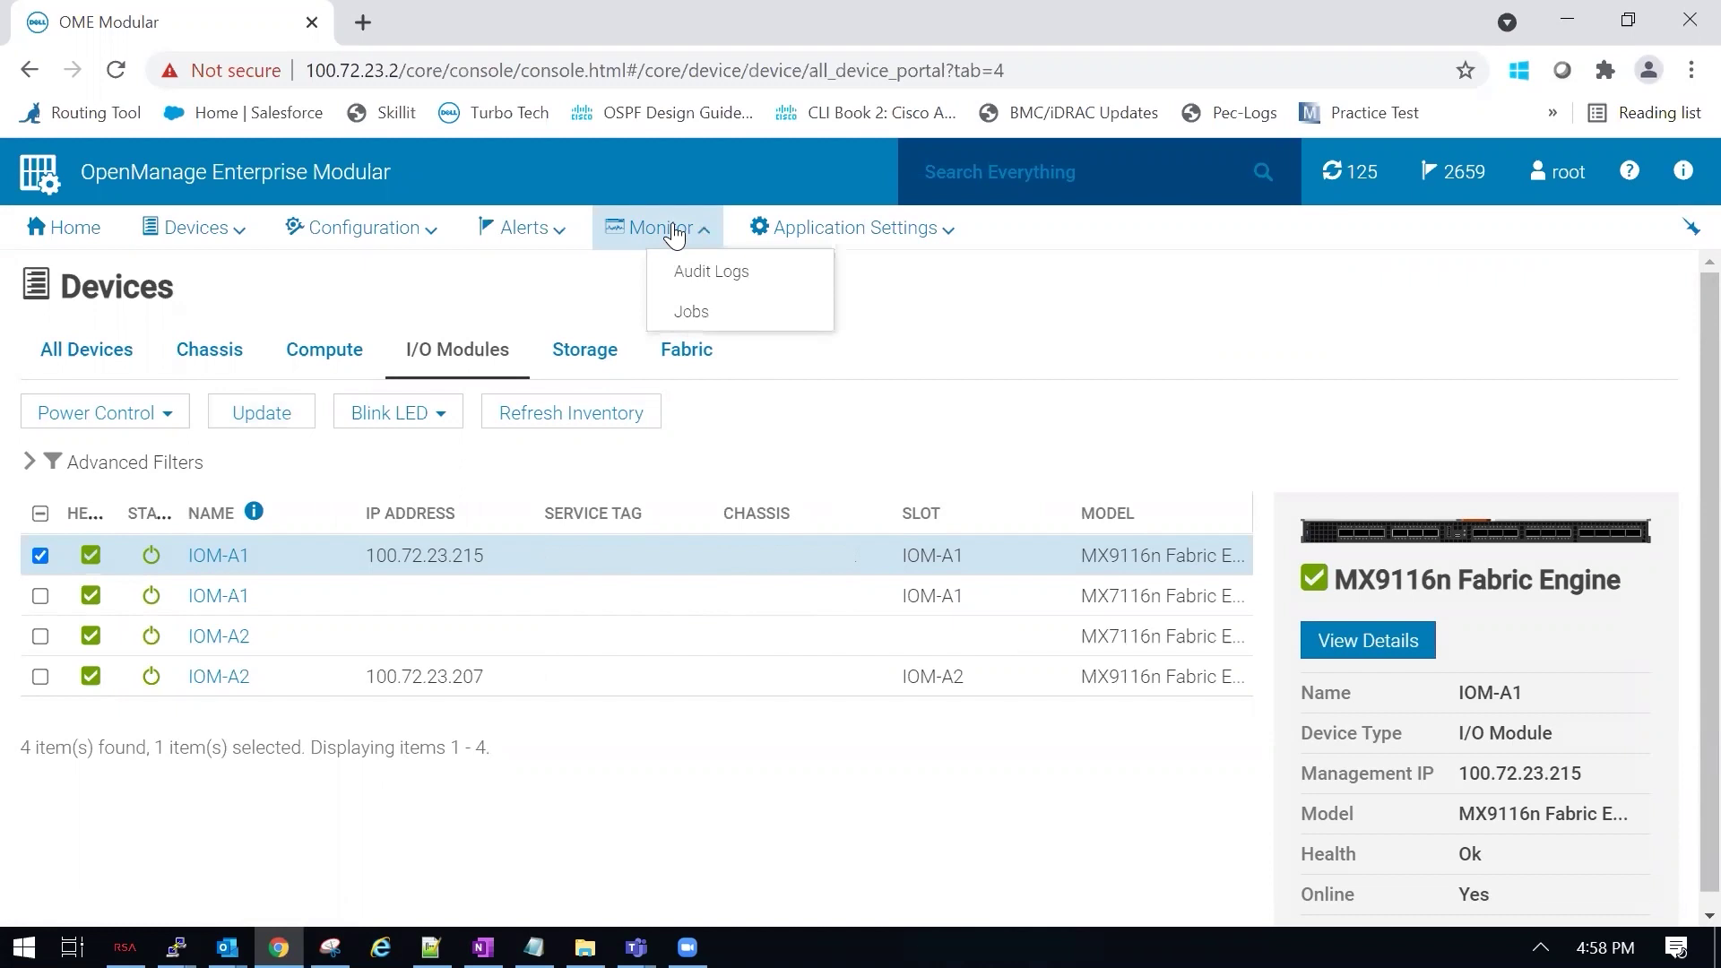
{"action": "left_click", "coordinate": [697, 310]}
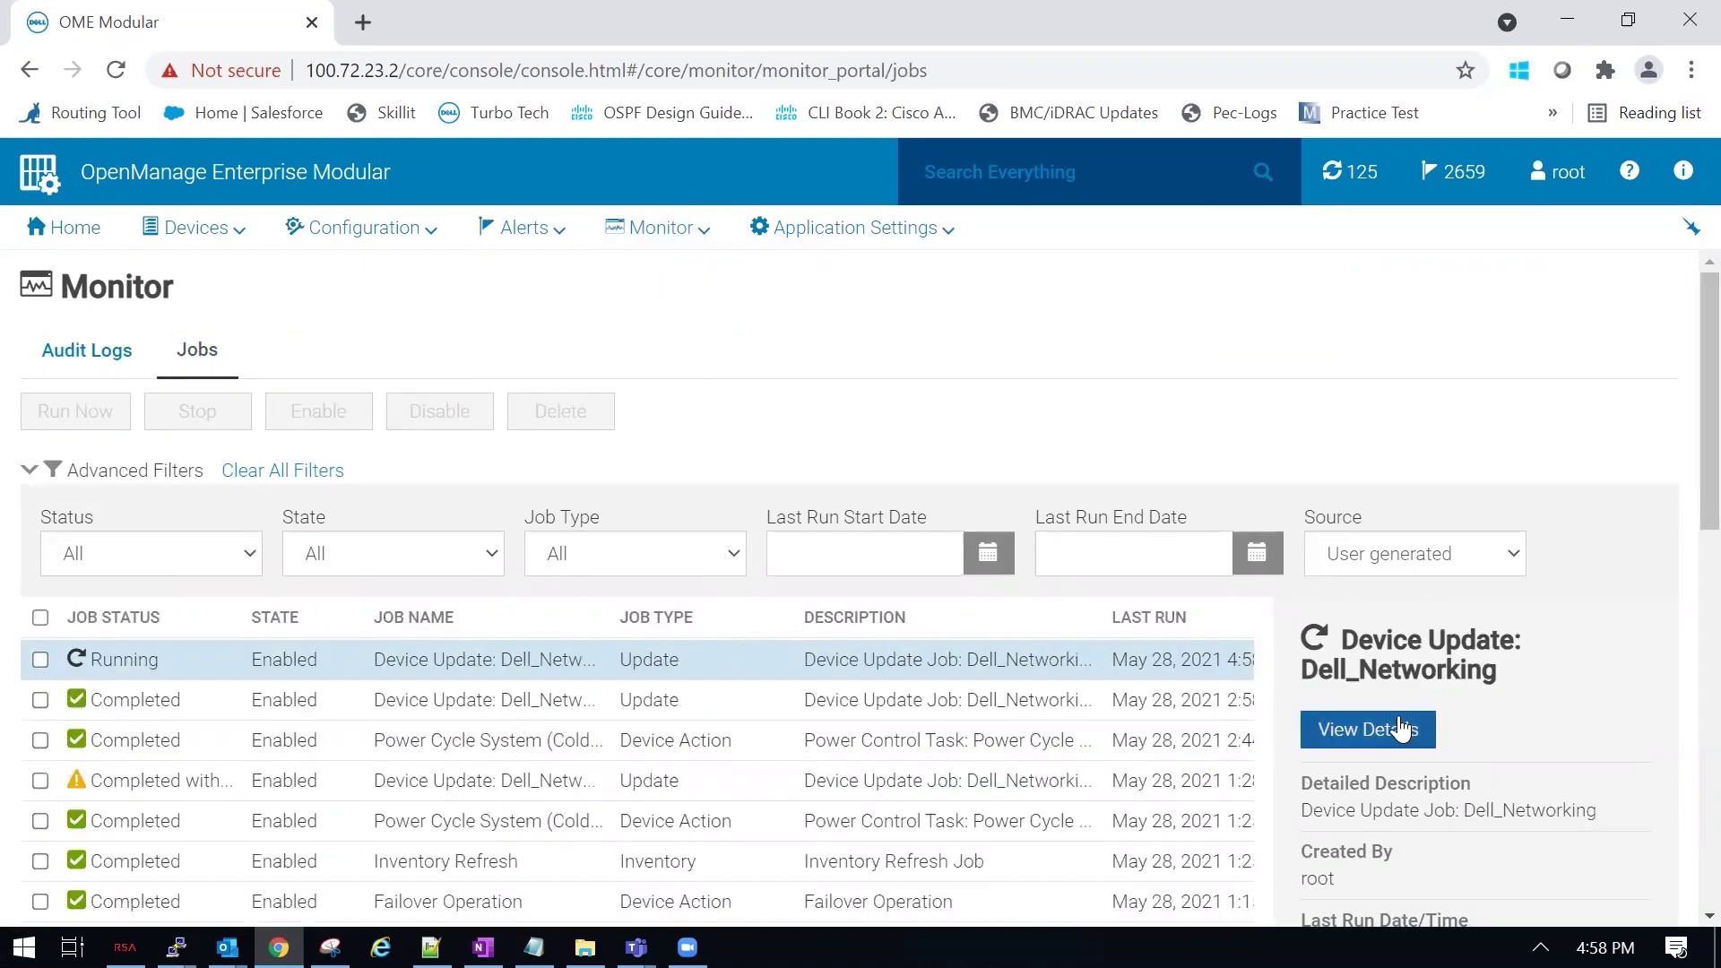
{"action": "left_click", "coordinate": [1401, 727]}
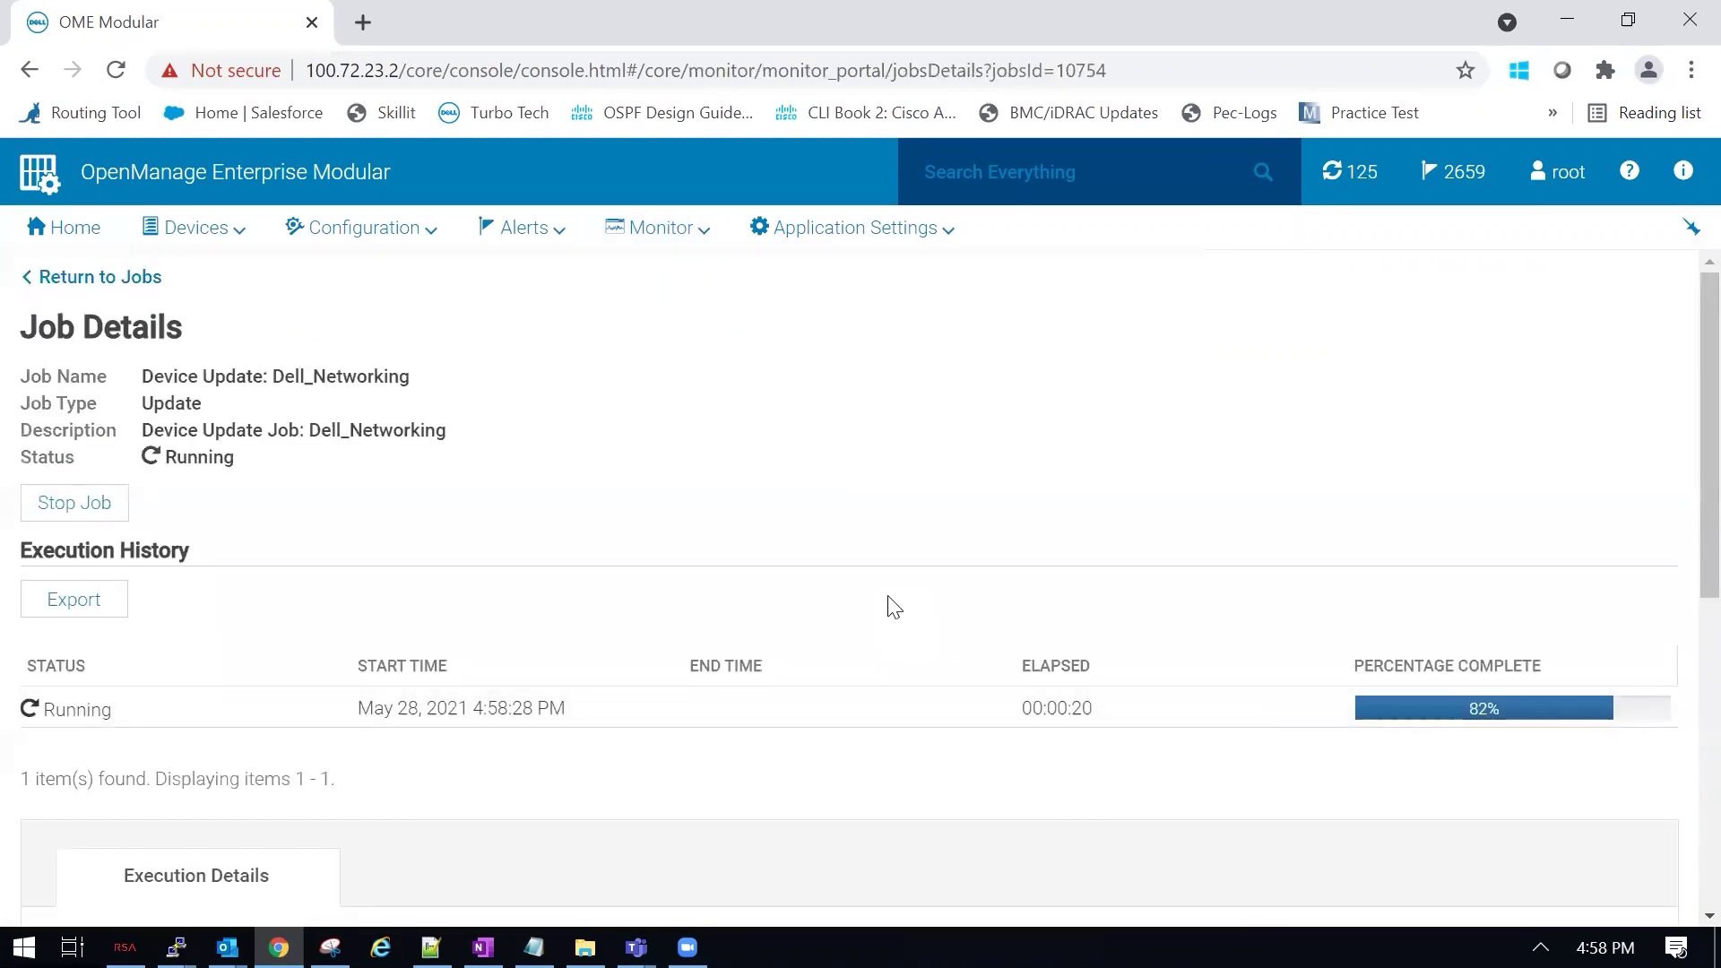
{"action": "scroll", "coordinate": [1679, 642], "scroll_direction": "down", "scroll_amount": 7}
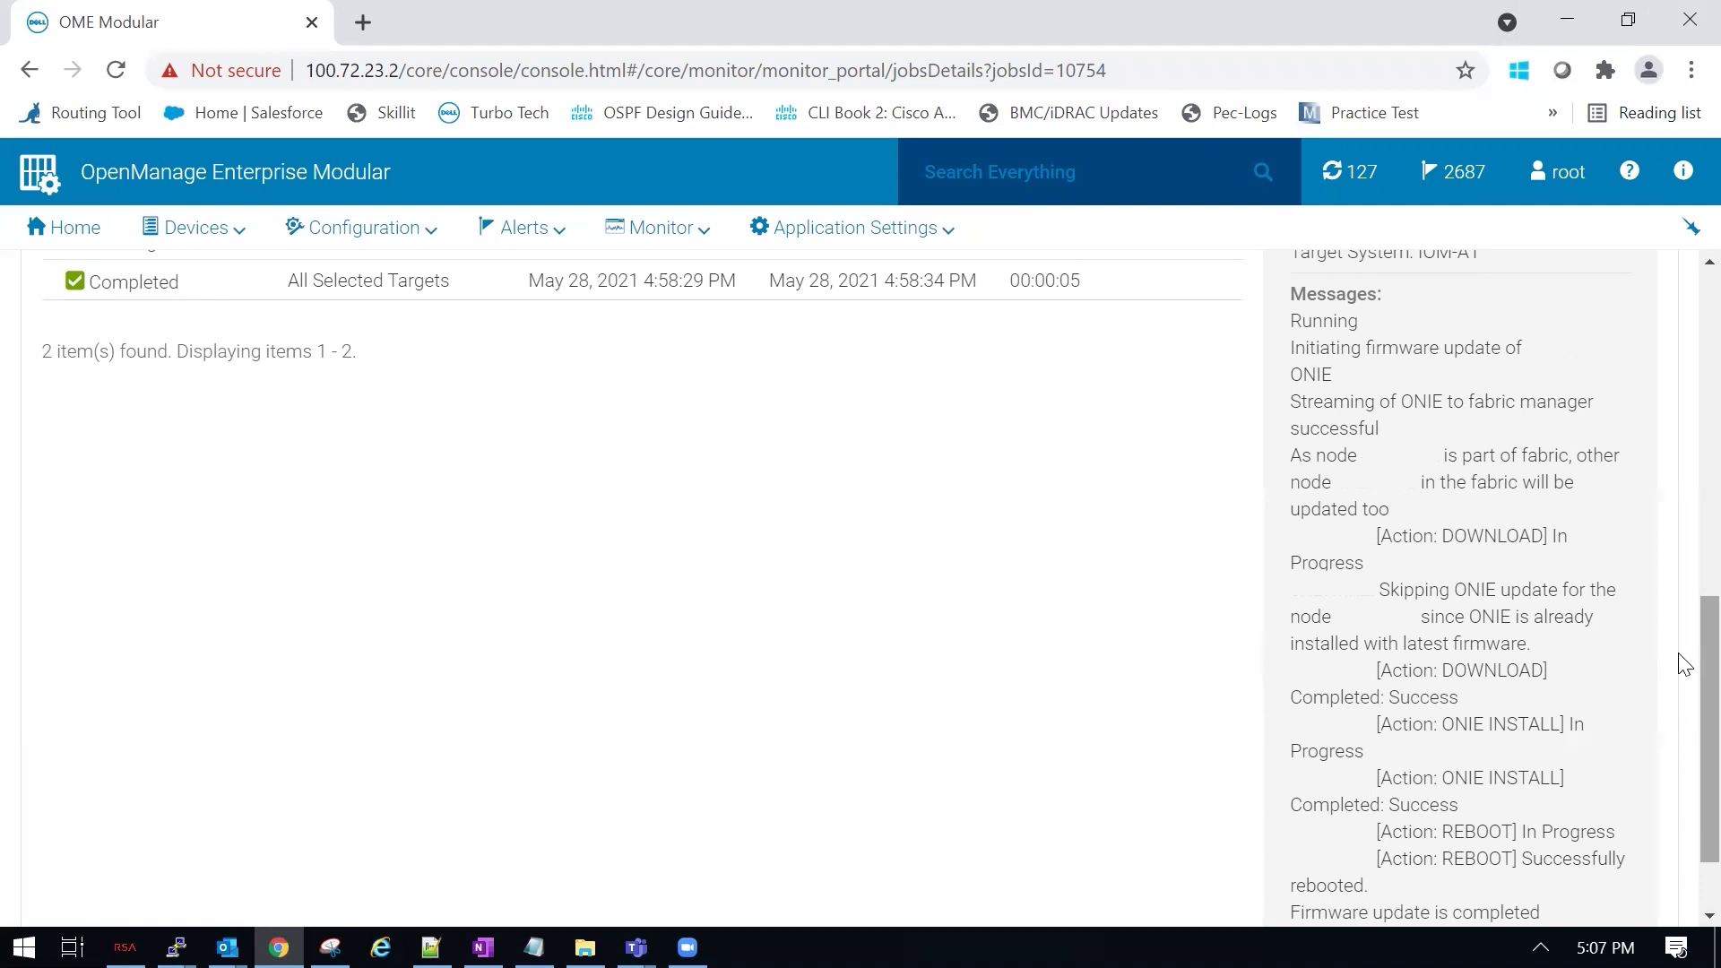
Scroll through the execution messages to confirm the job finished at 100%
{"action": "scroll", "coordinate": [1681, 690], "scroll_direction": "down", "scroll_amount": 2}
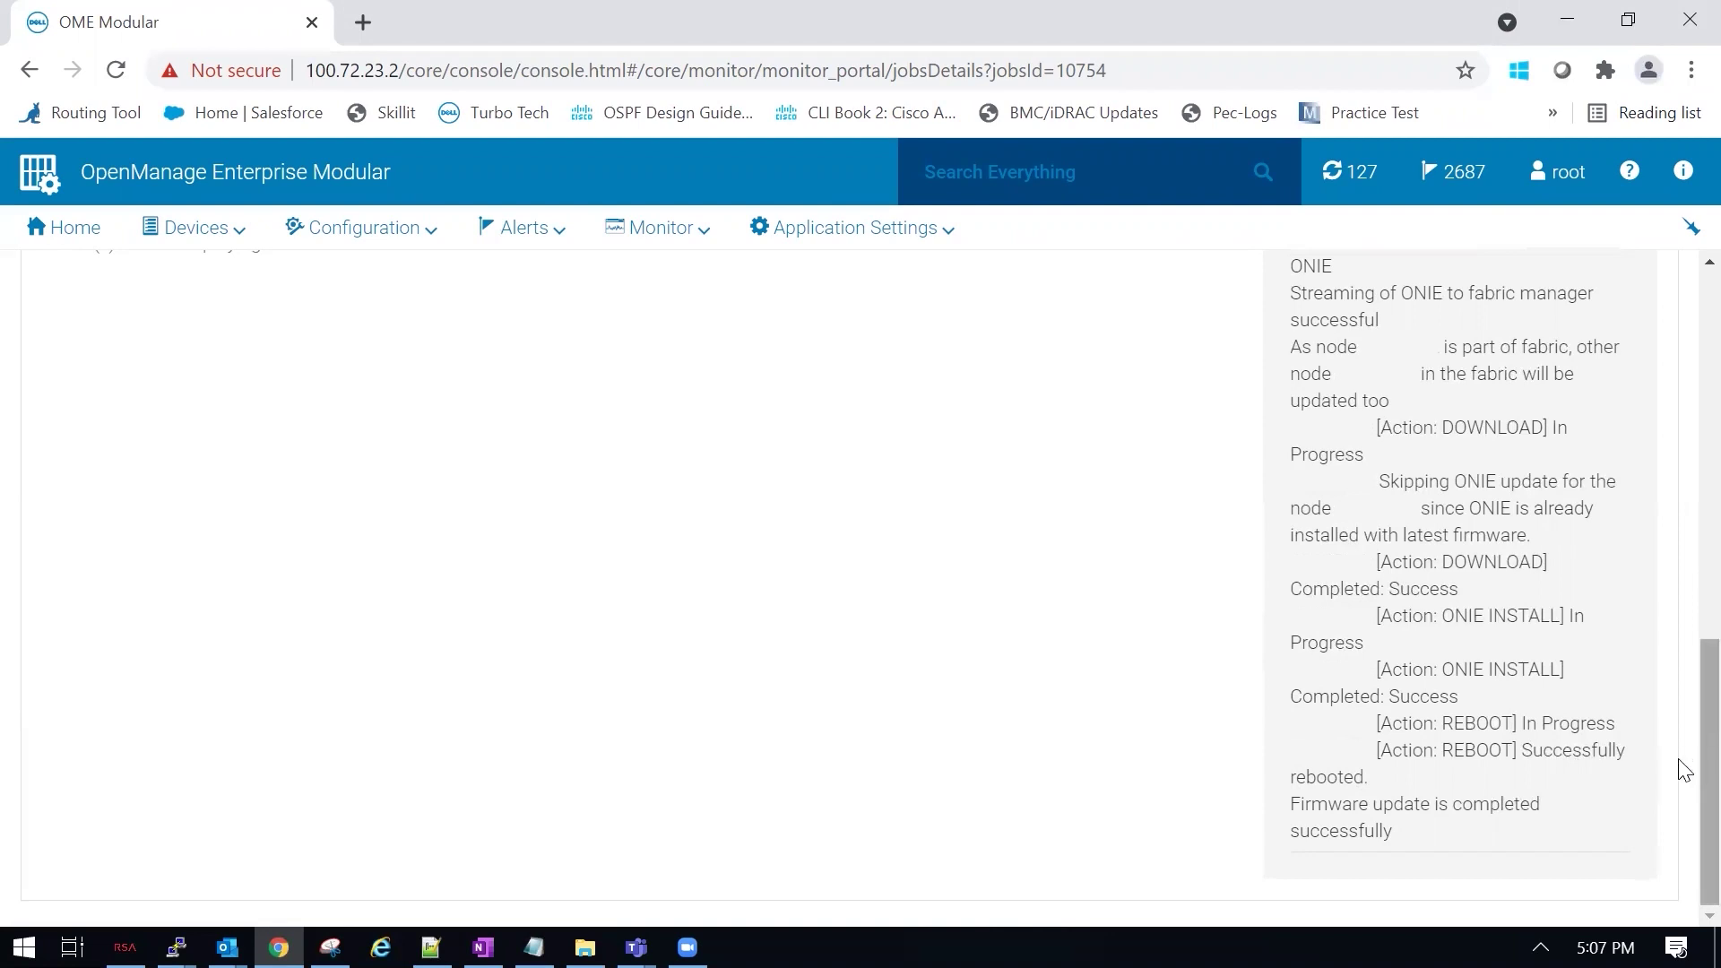
{"action": "left_click_drag", "start_coordinate": [1682, 763], "coordinate": [1679, 442]}
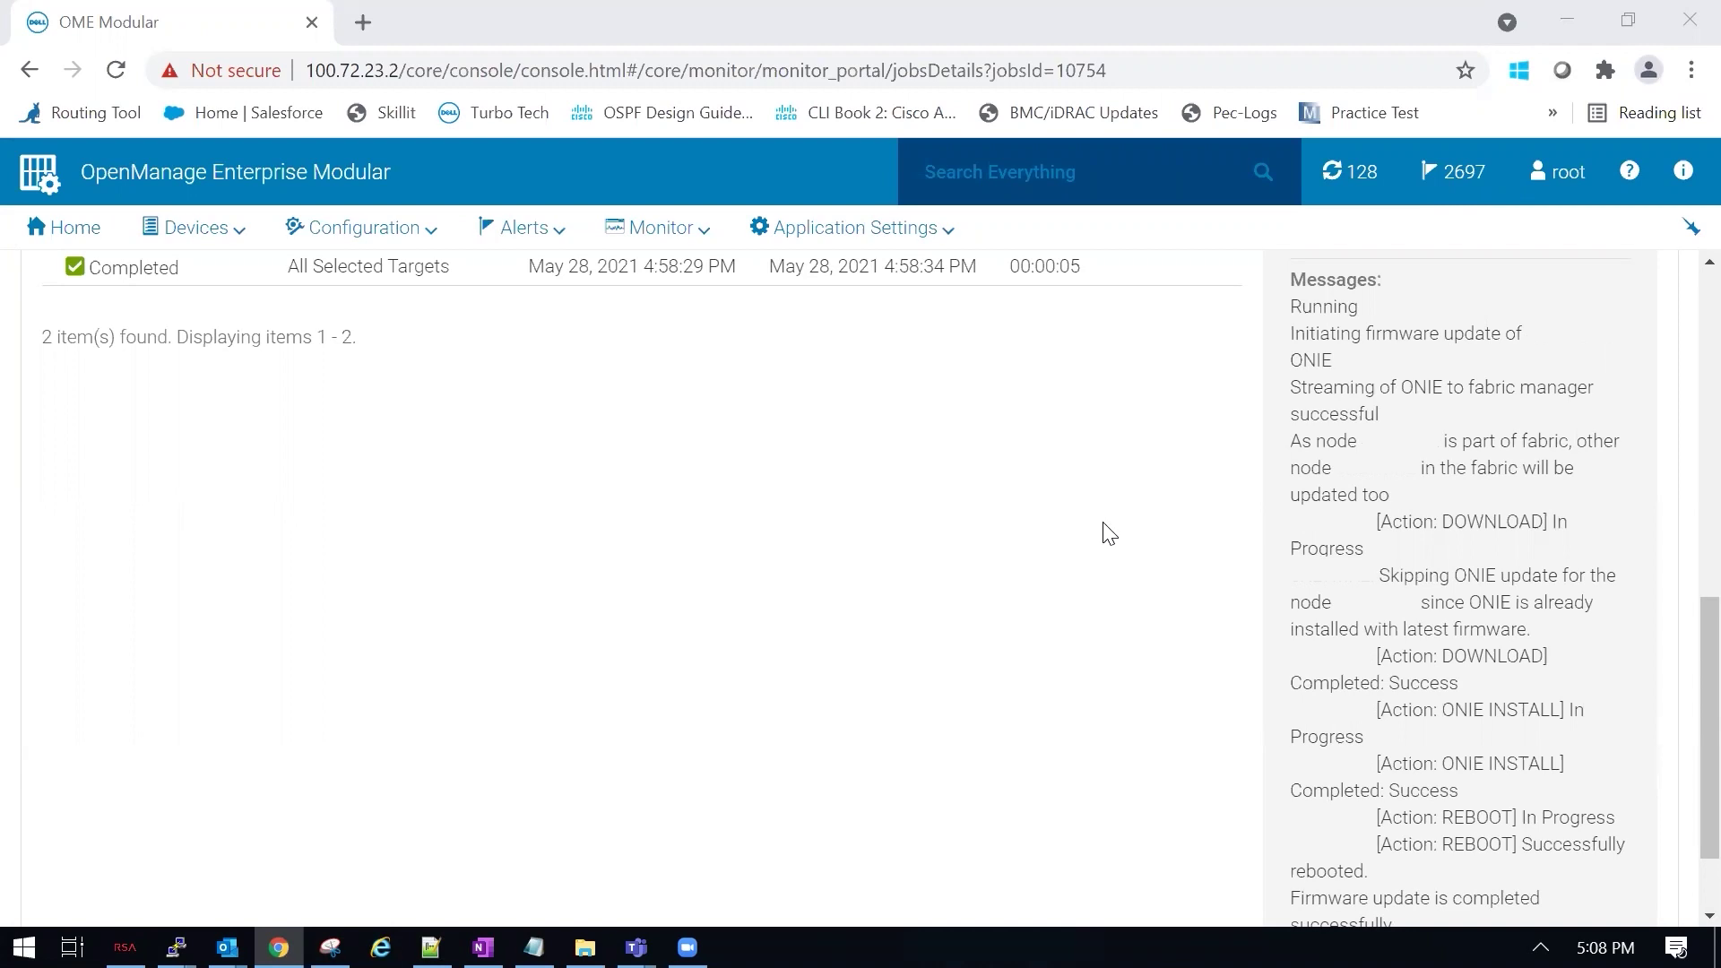
{"action": "scroll", "coordinate": [1678, 691], "scroll_direction": "down", "scroll_amount": 2}
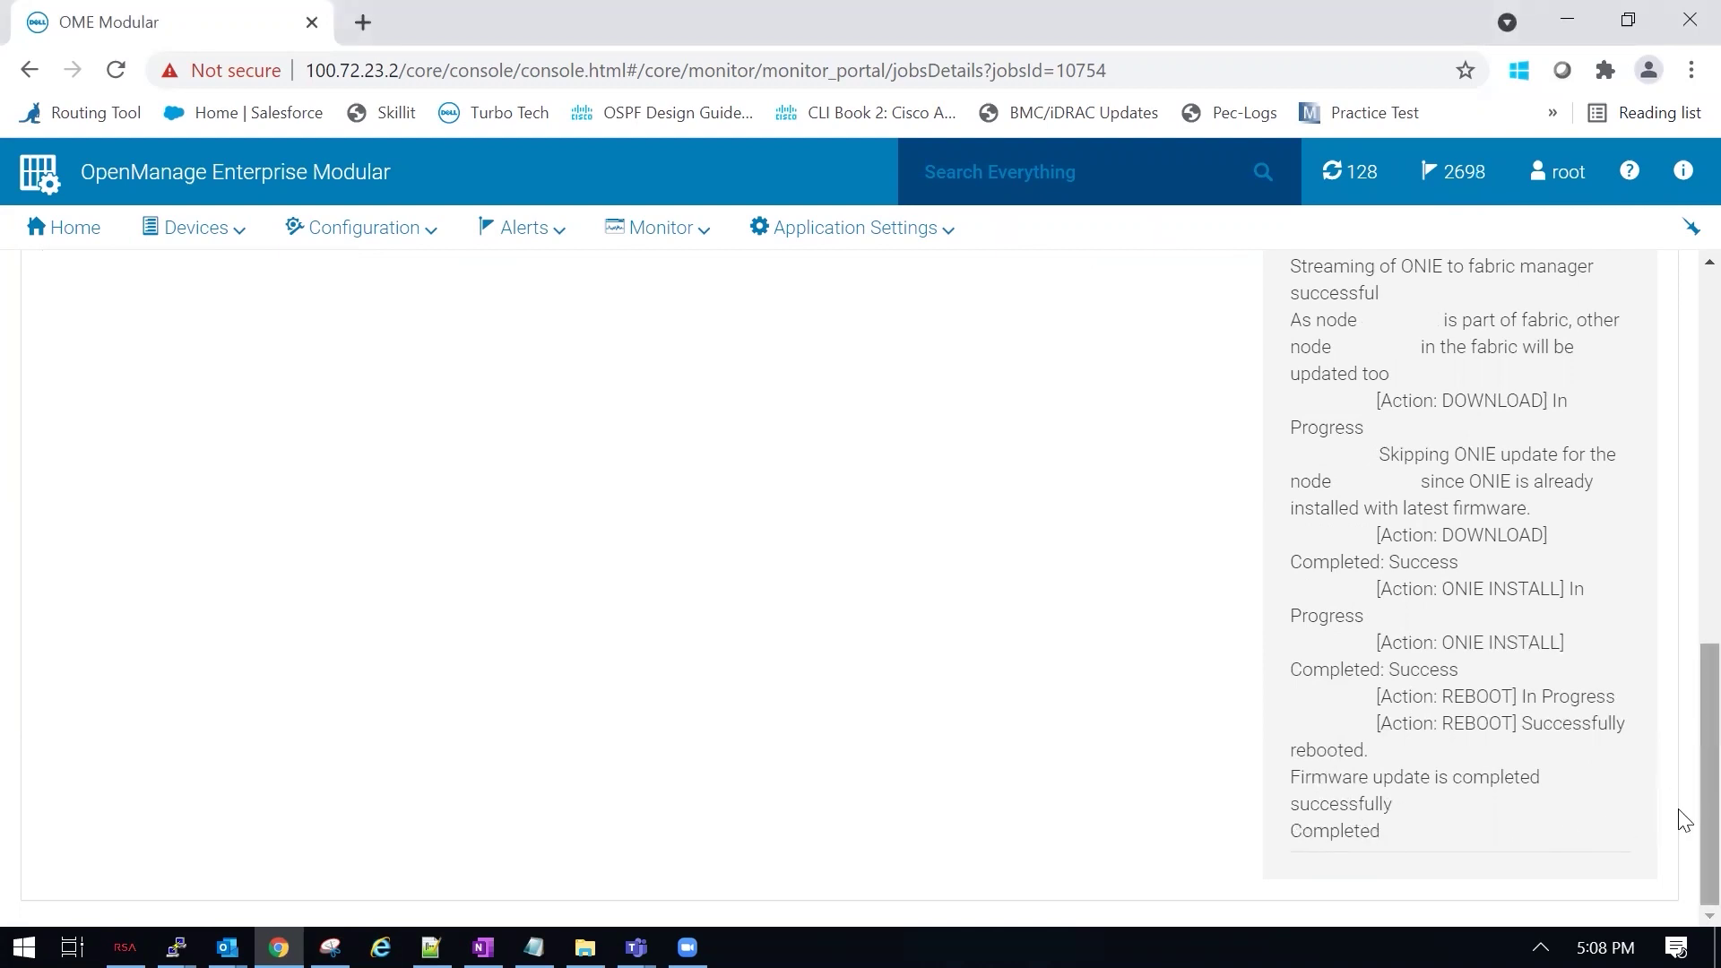
{"action": "scroll", "coordinate": [1680, 761], "scroll_direction": "up", "scroll_amount": 7}
{"action": "scroll", "coordinate": [1680, 529], "scroll_direction": "up", "scroll_amount": 4}
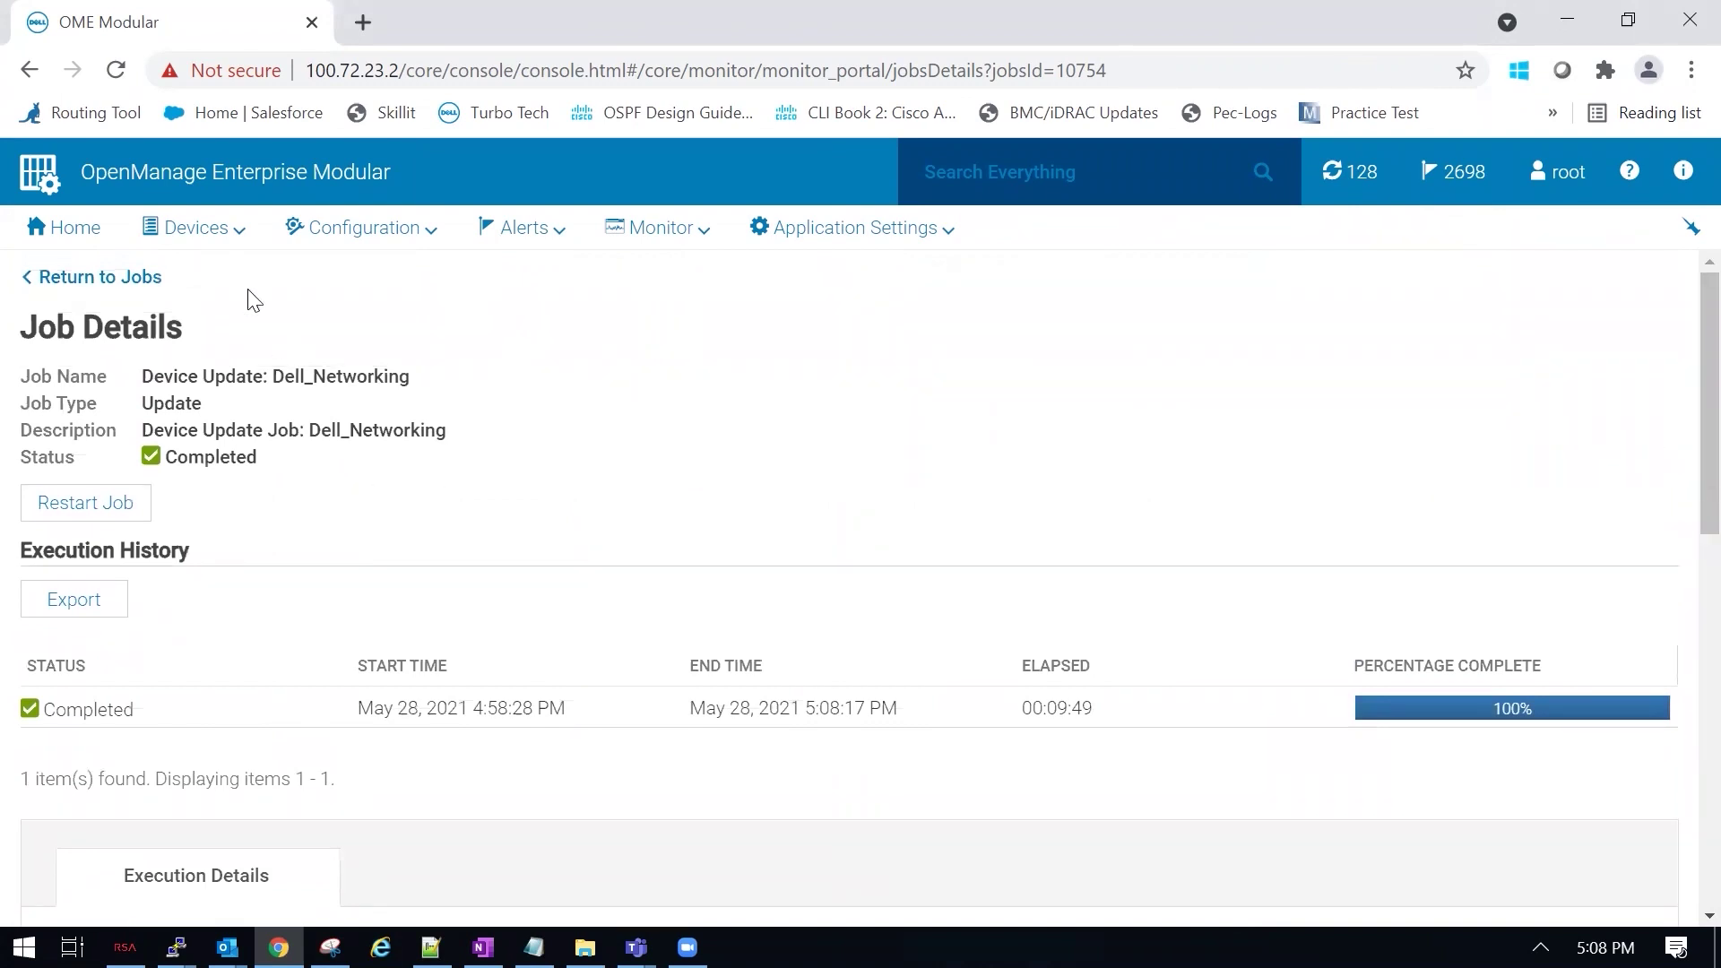
Open IOM-A1's overview from I/O Modules and check its firmware reads 3.35.5.1-23
{"action": "left_click", "coordinate": [199, 231]}
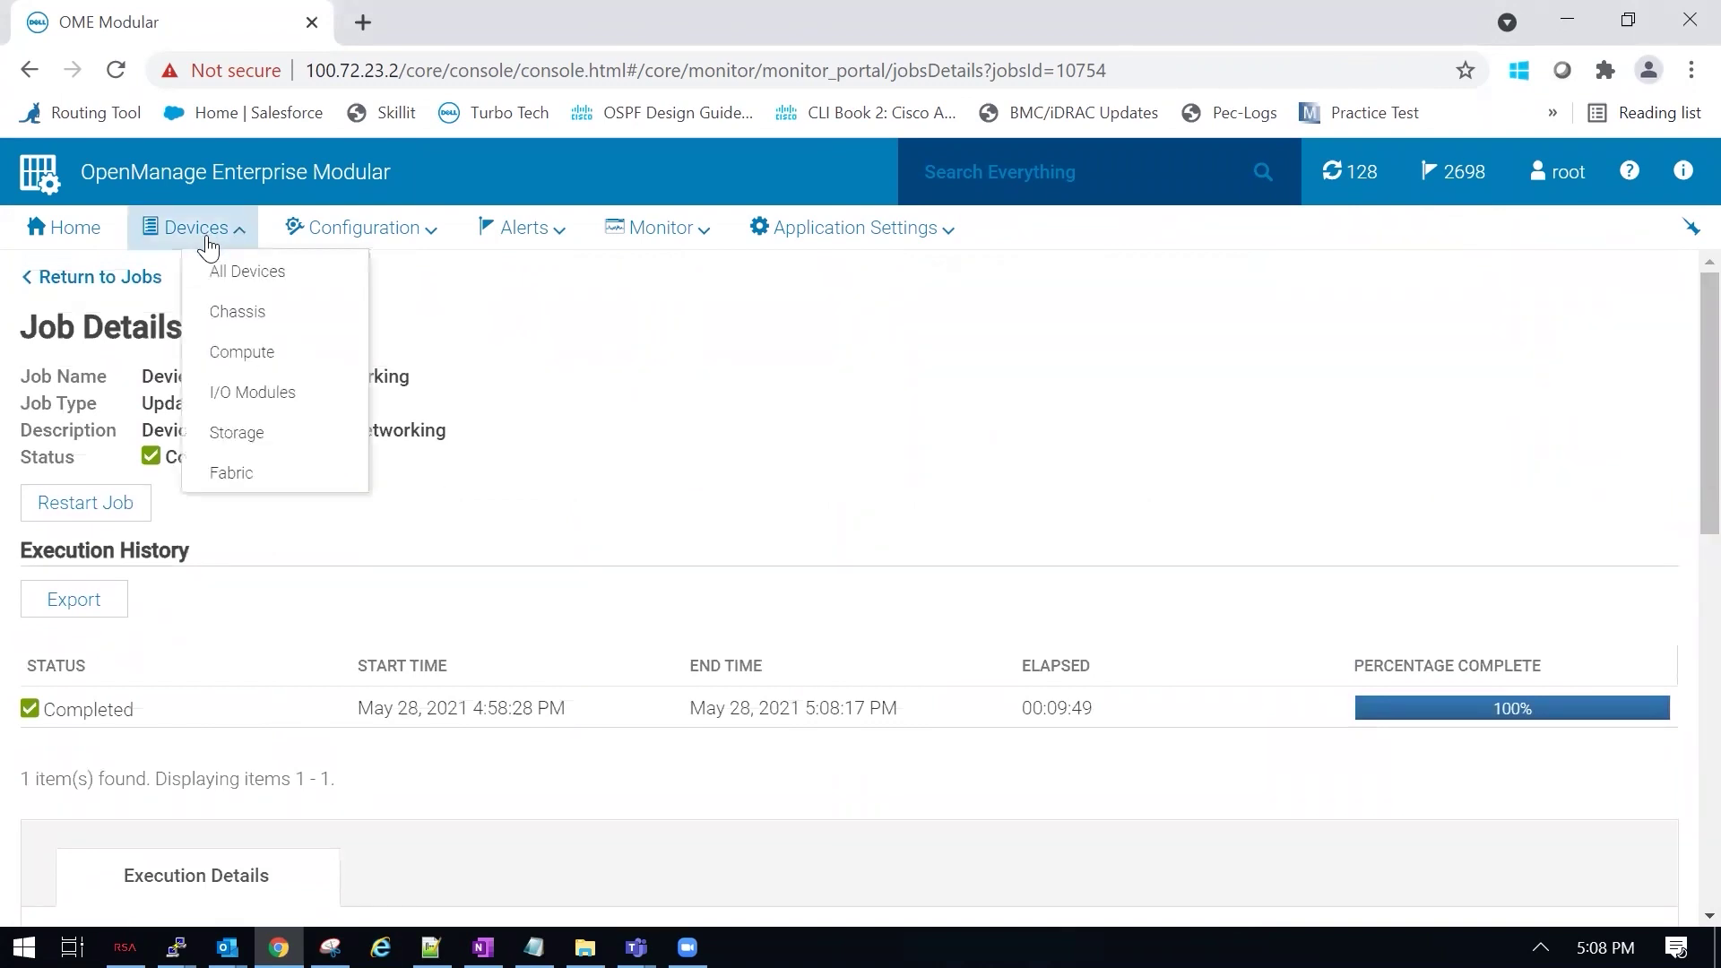
{"action": "left_click", "coordinate": [271, 390]}
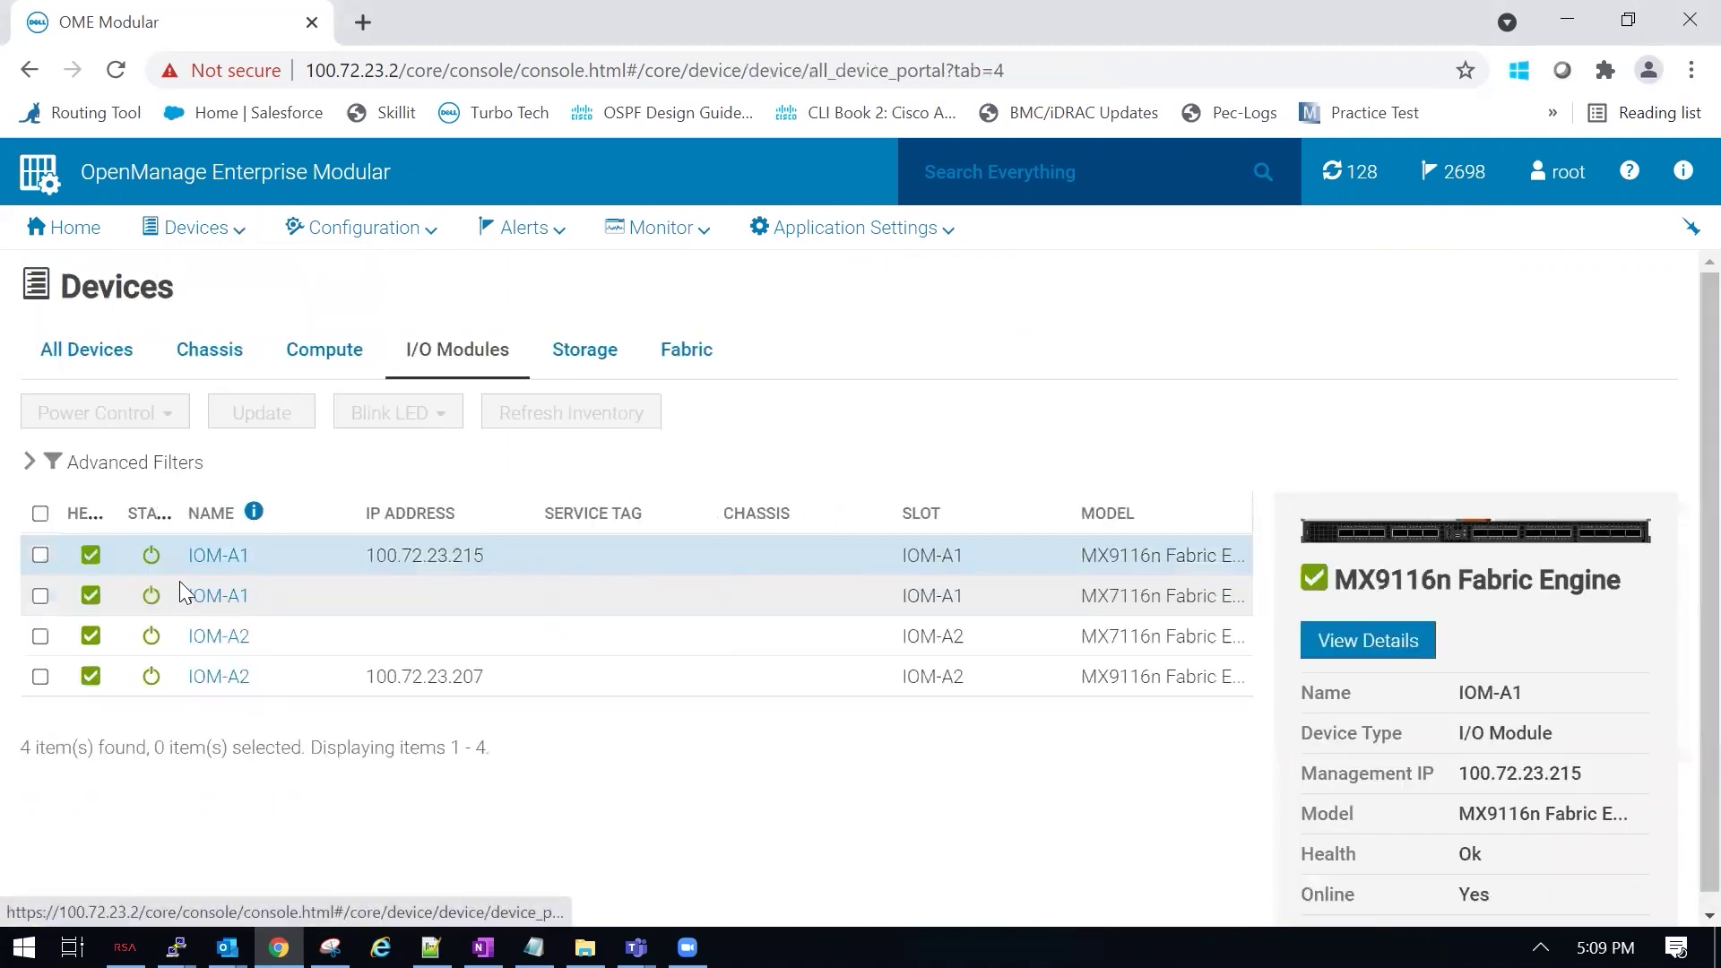
{"action": "left_click", "coordinate": [215, 563]}
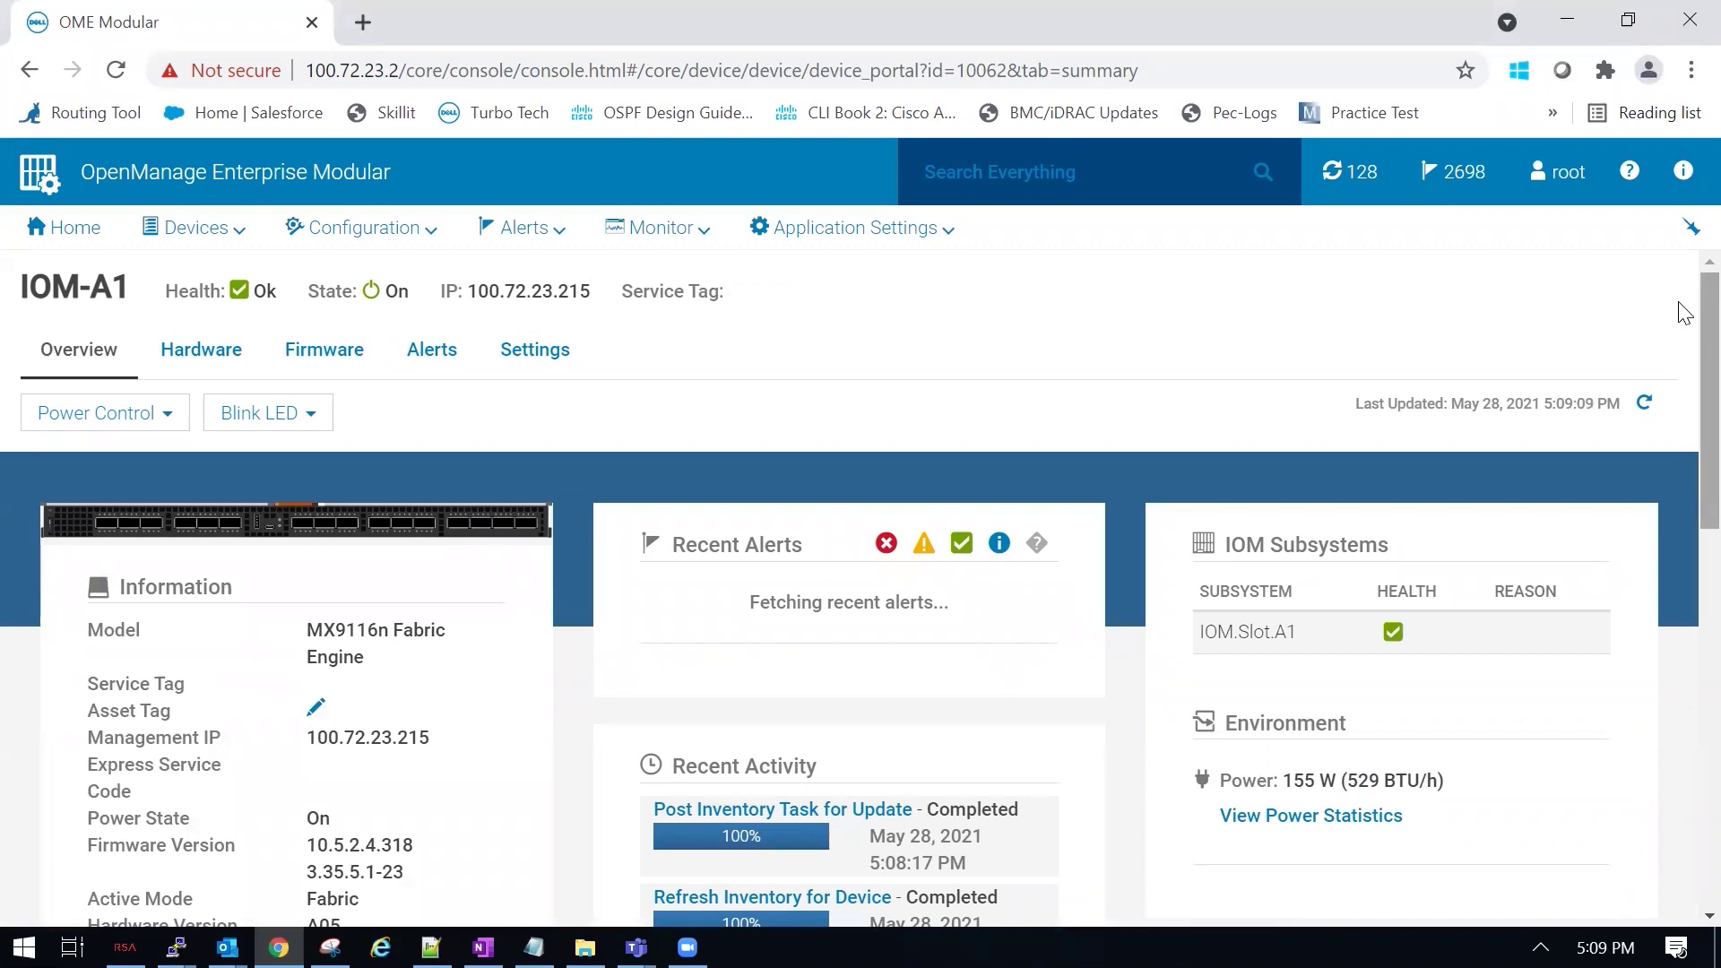
{"action": "left_click_drag", "start_coordinate": [1679, 304], "coordinate": [1683, 422]}
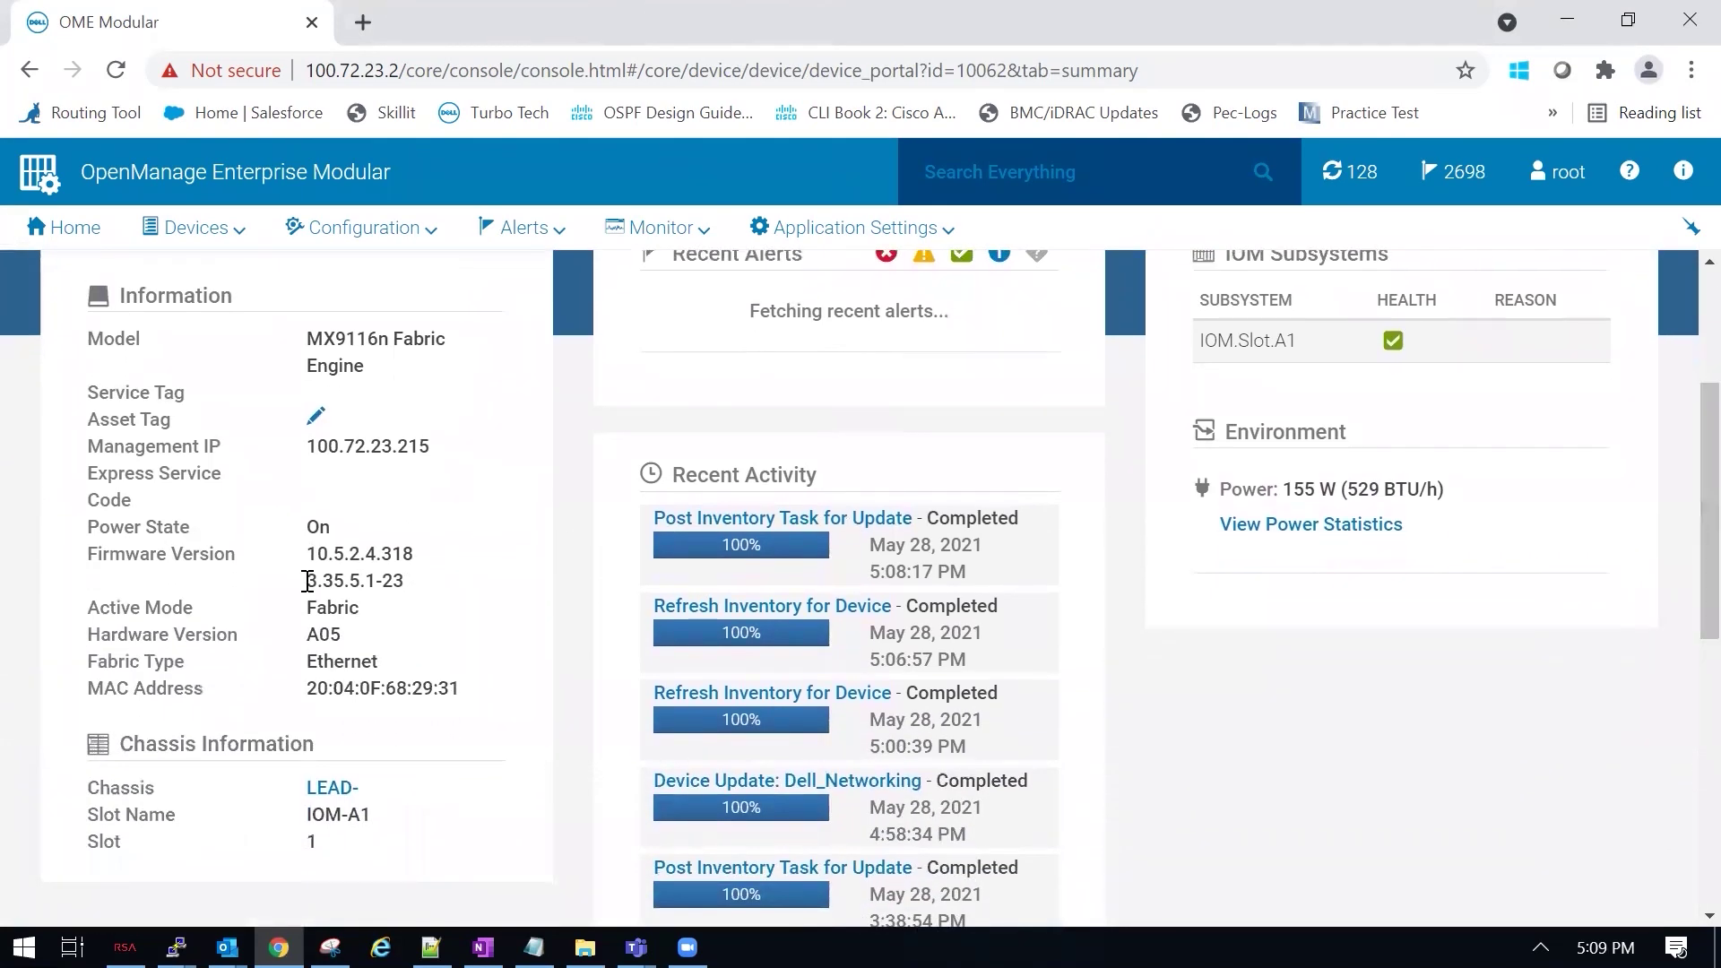